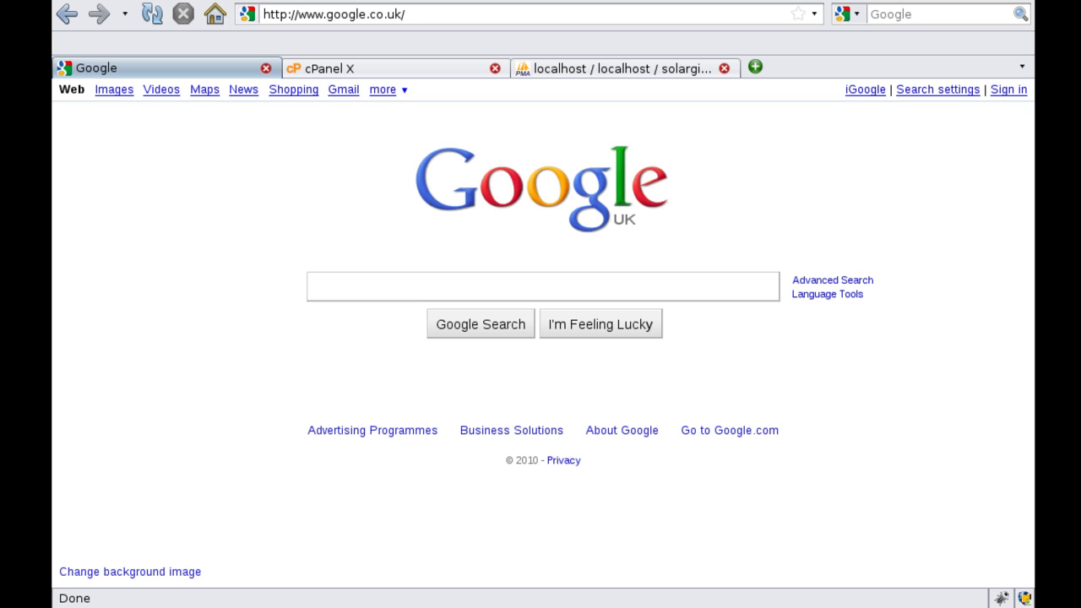
left_click(429, 16)
type("www.solar")
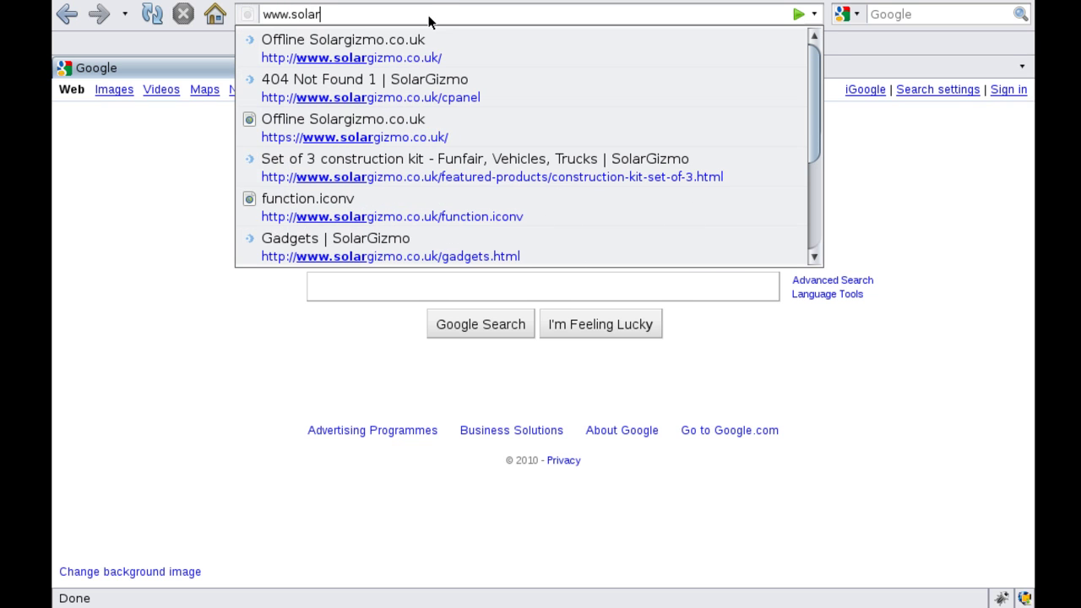
key("Down")
key("Return")
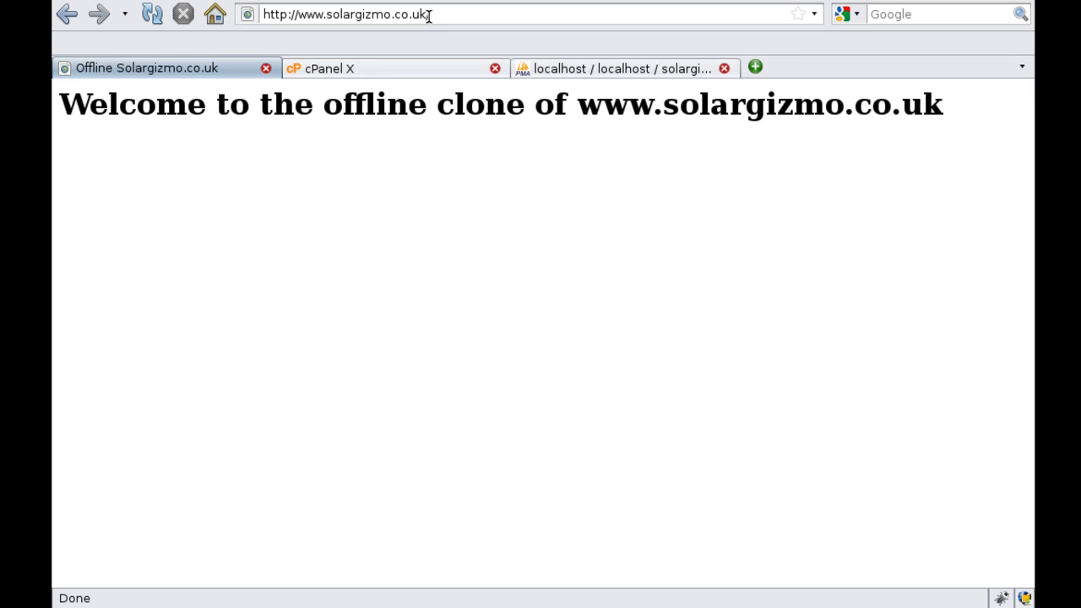
left_click(288, 14)
type("s")
key("Return")
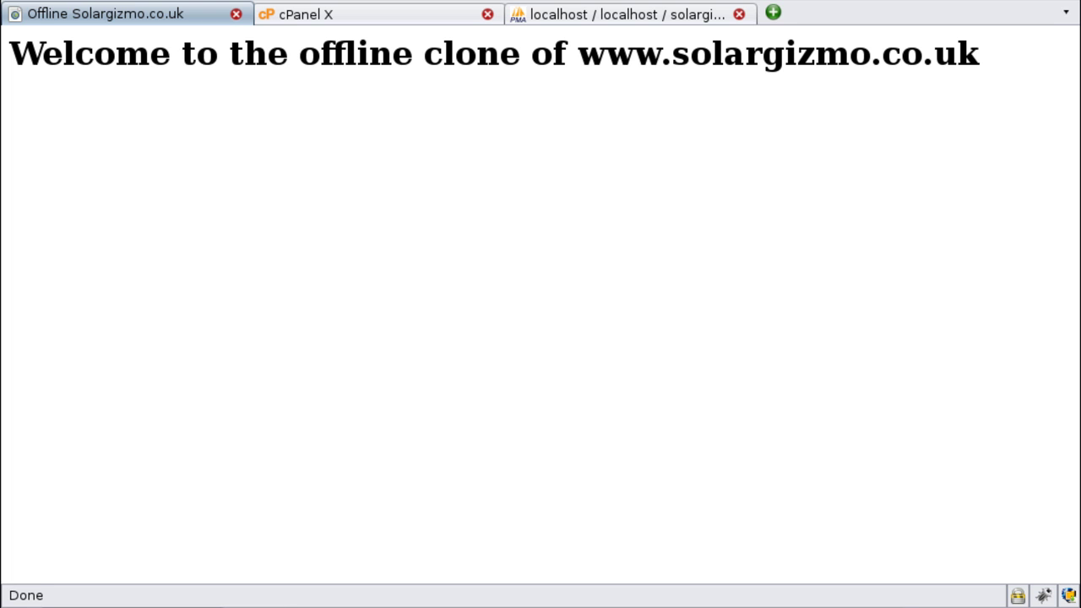
In cPanel's Backup Wizard, download the partial backup of the home directory and save backup-solargizmo.co.uk-7-4-2010.tar.gz
left_click(416, 18)
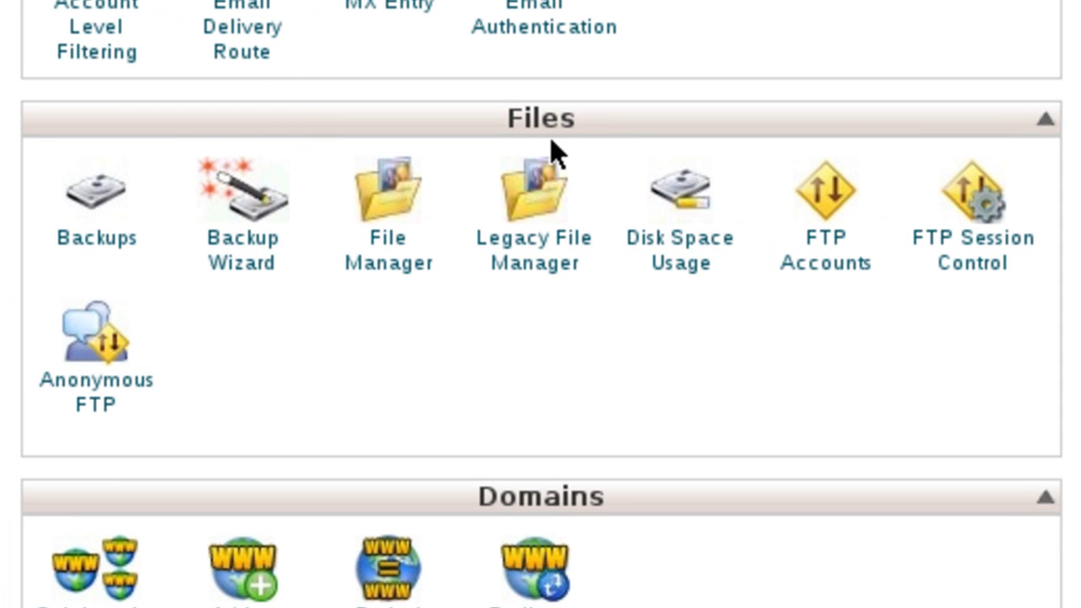
left_click(253, 268)
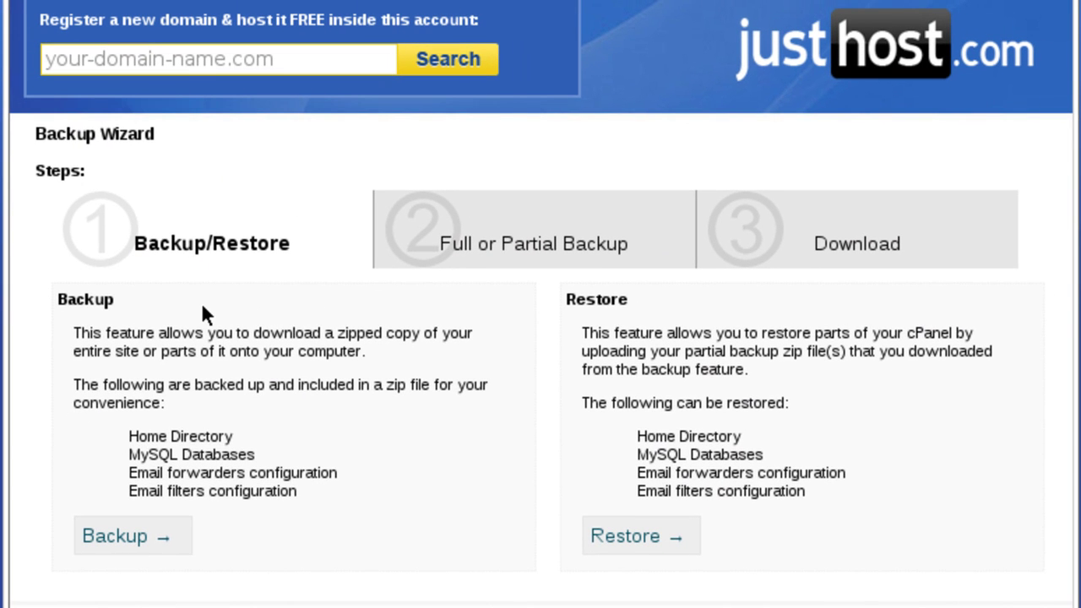
left_click(142, 538)
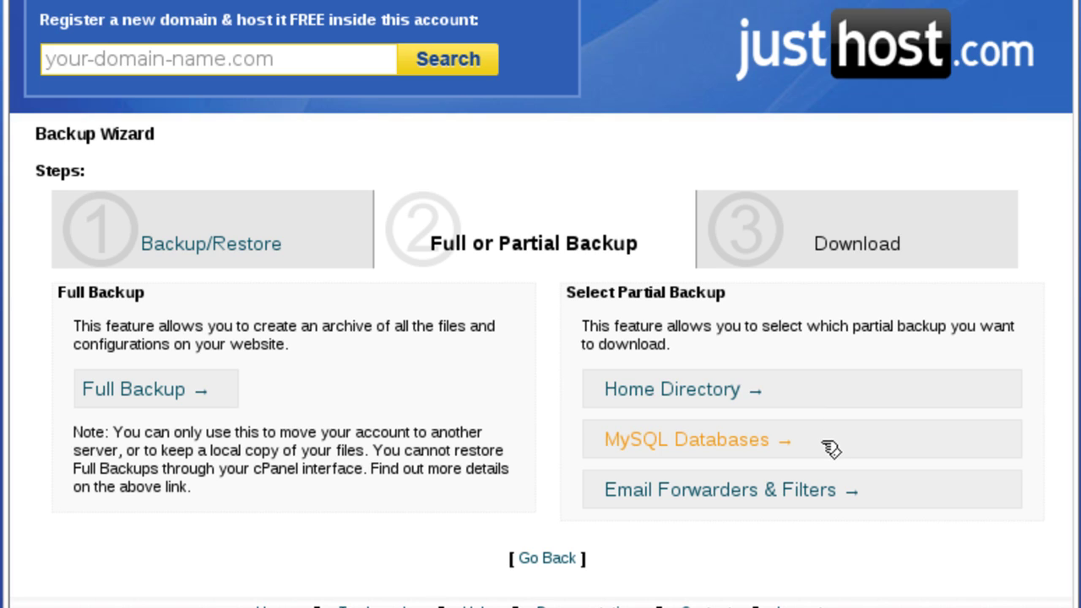
left_click(744, 396)
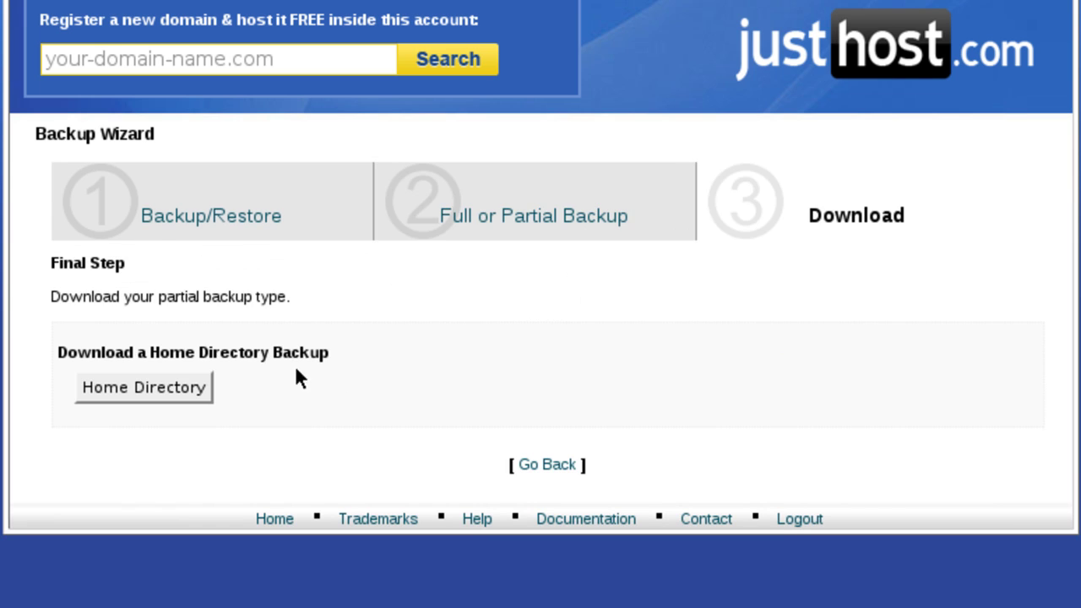
left_click(187, 388)
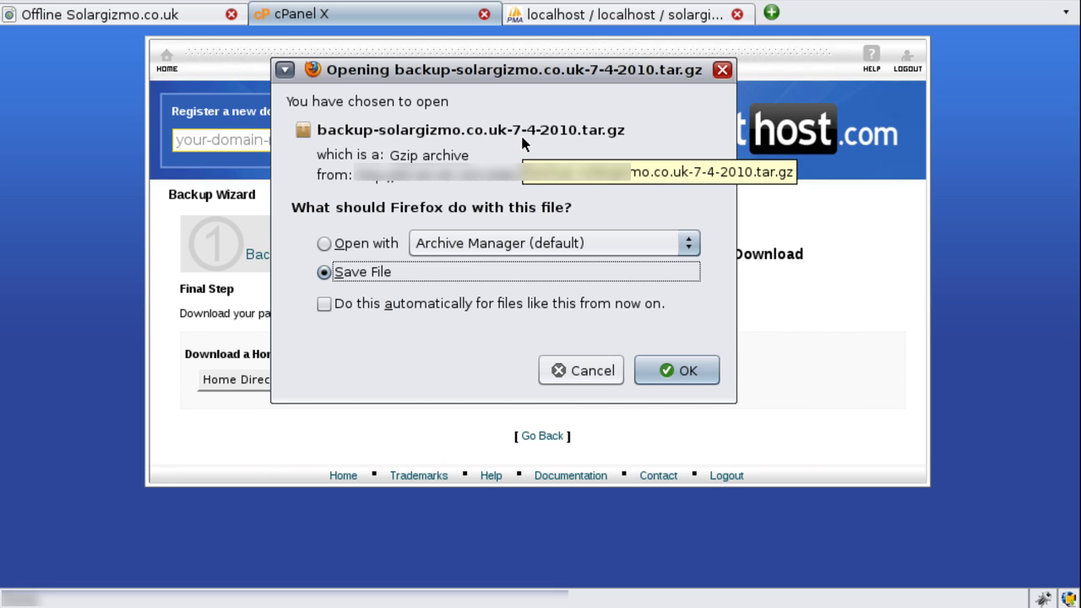
left_click(686, 371)
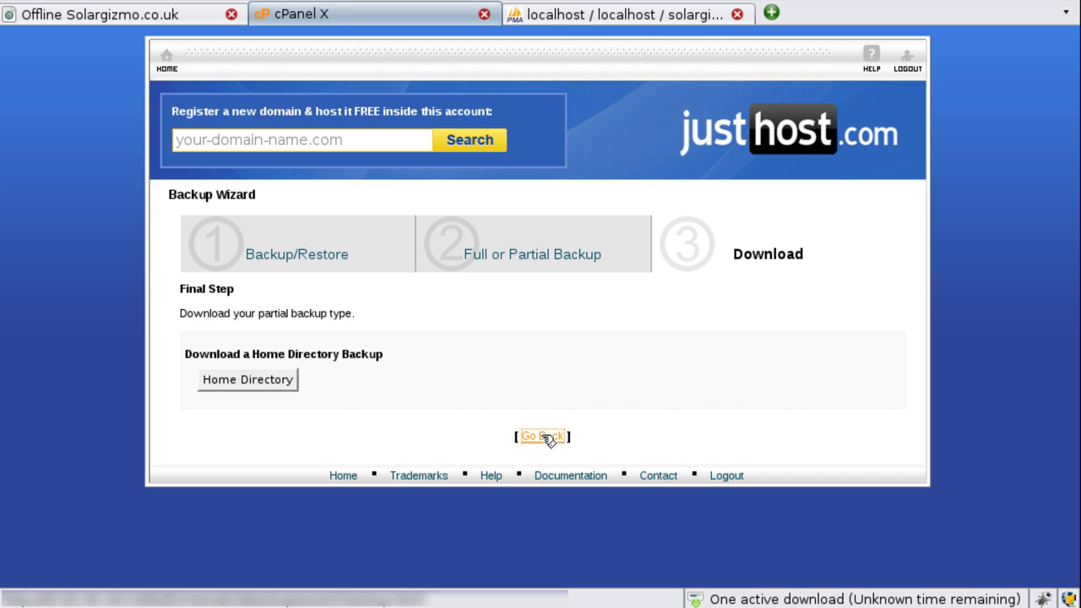
Go back to the partial backup choices and save the Magento Commerce MySQL database backup as magento.sql.gz
left_click(545, 436)
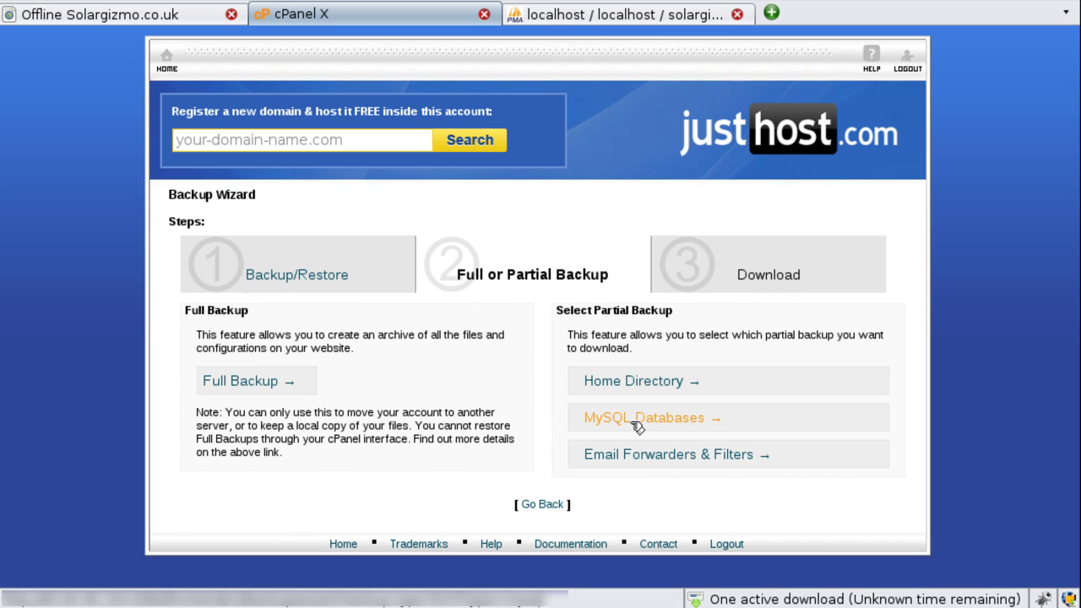
left_click(637, 426)
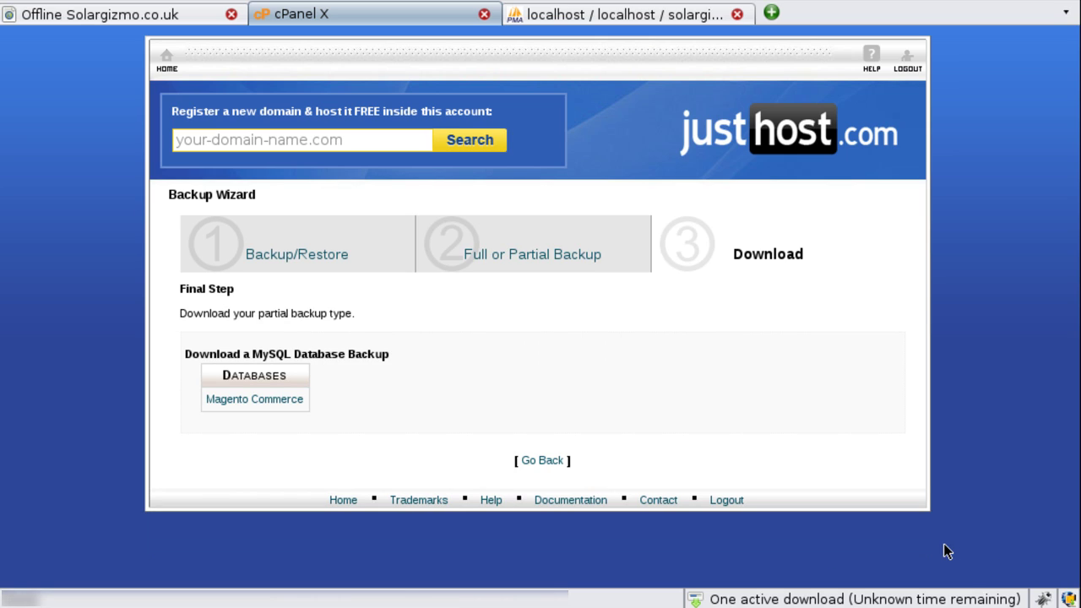
left_click(293, 408)
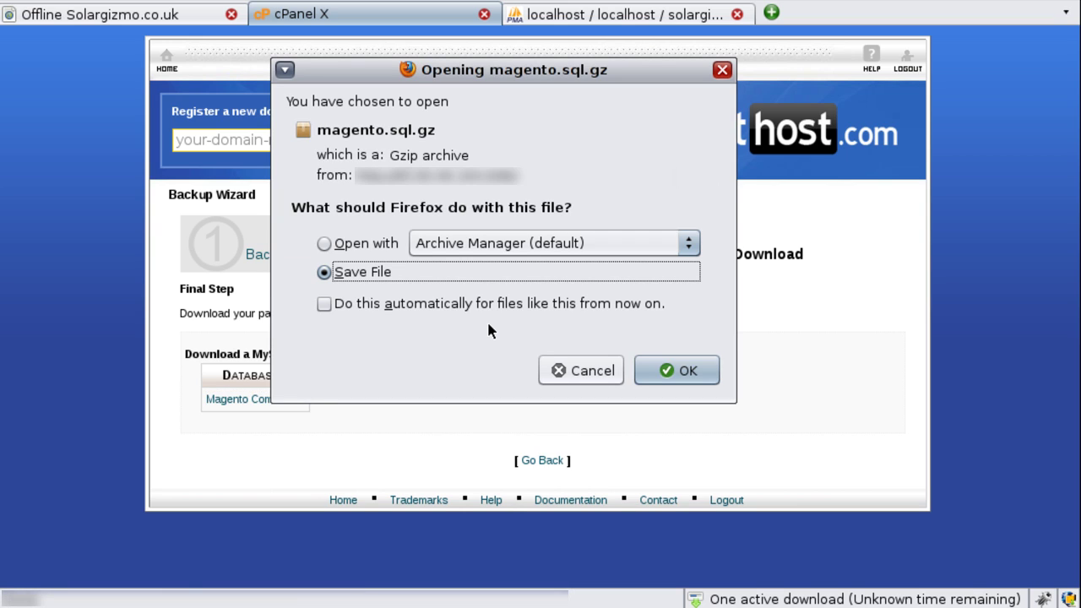
left_click(691, 373)
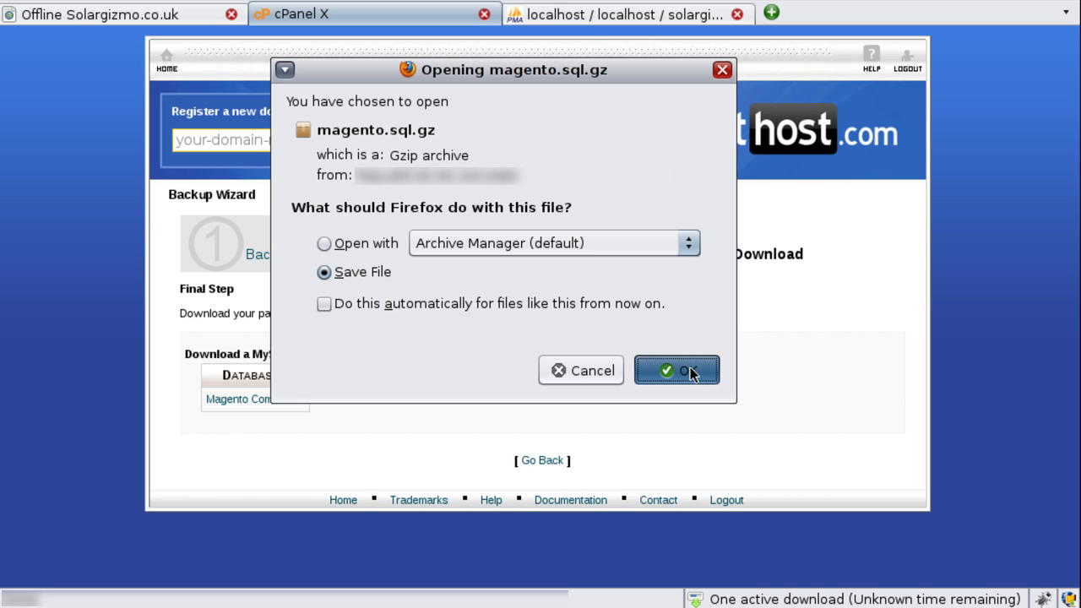
left_click(691, 373)
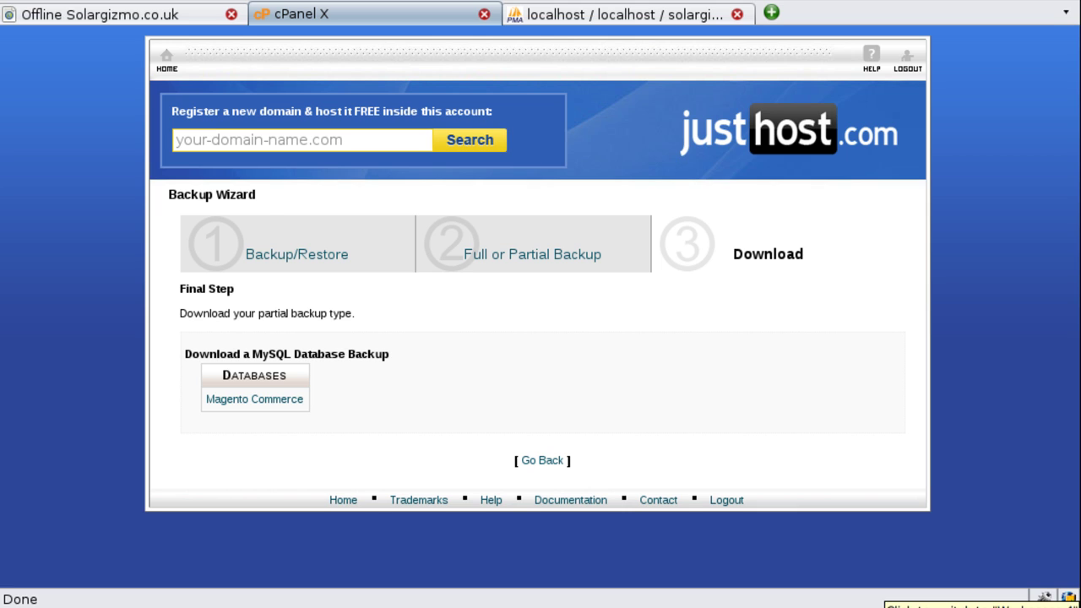
In phpMyAdmin, import /var/tmp/magento.sql.gz into the magento_db database and look over the table list
left_click(622, 15)
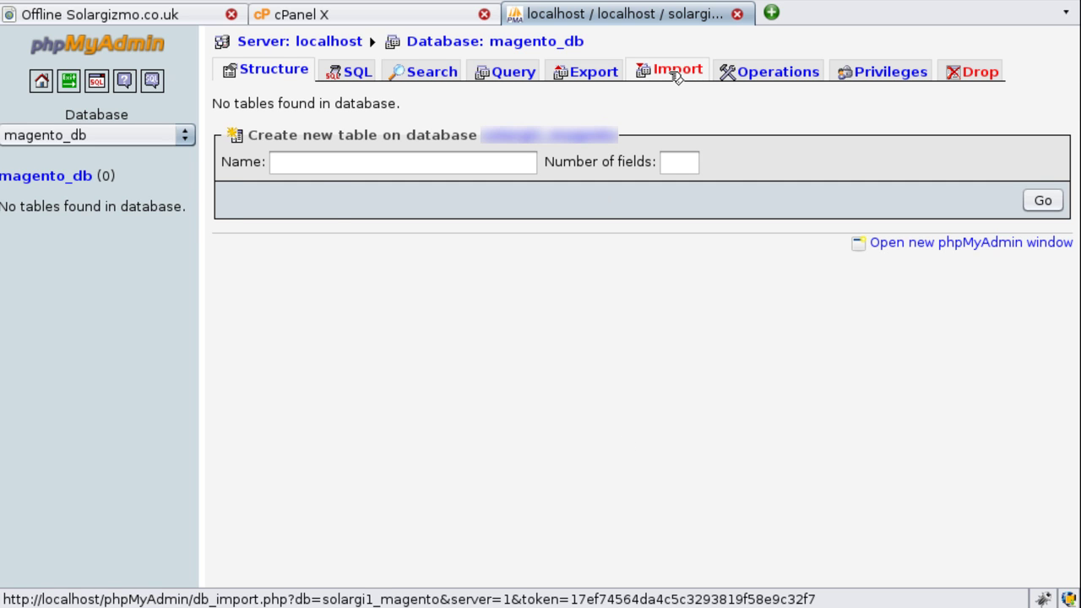
left_click(676, 73)
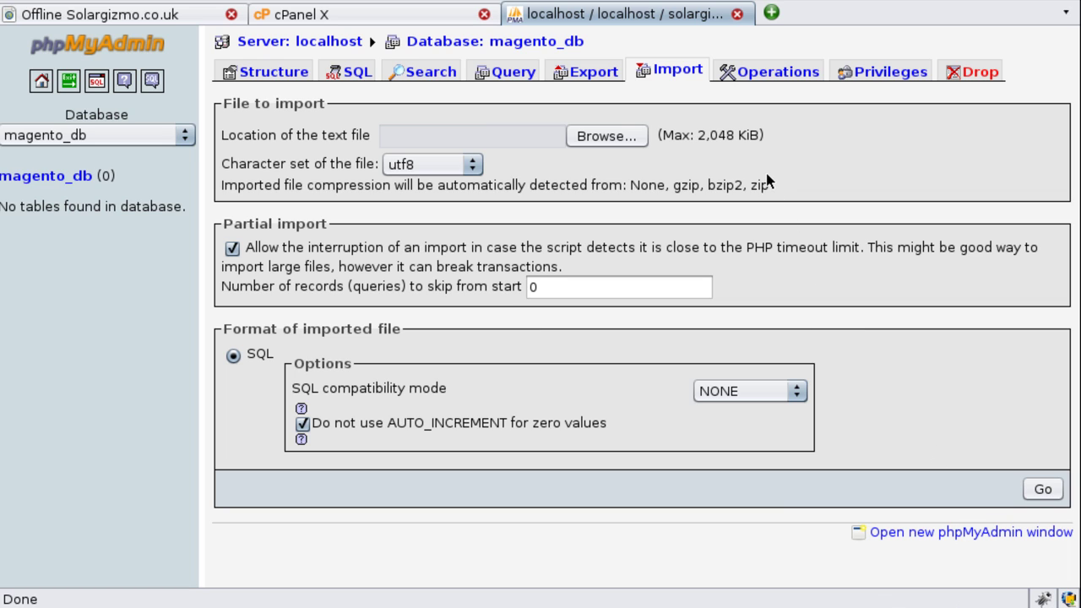
left_click(617, 135)
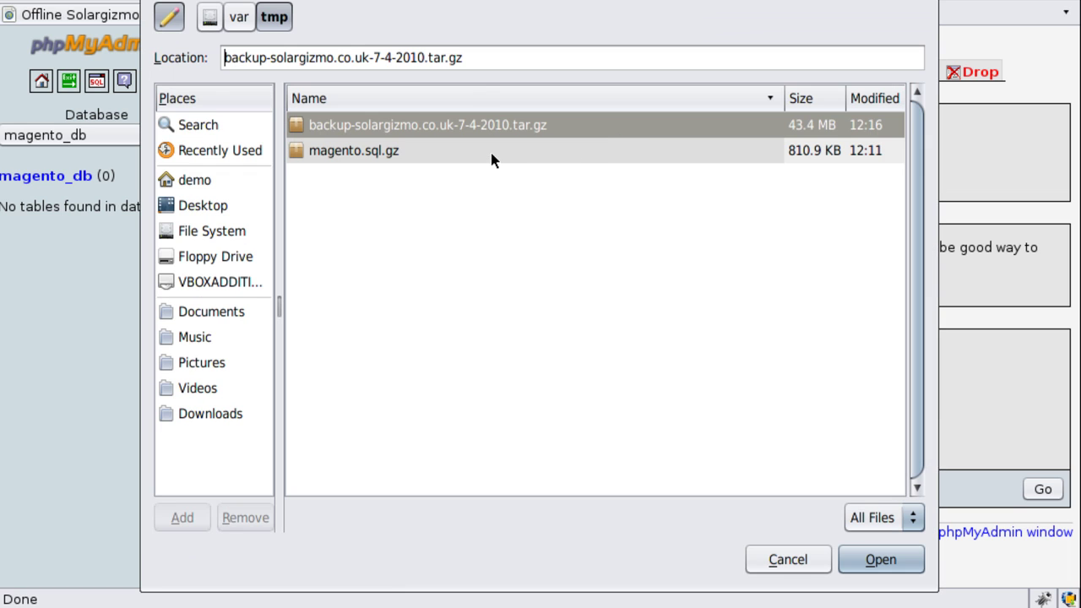
left_click(492, 159)
left_click(874, 559)
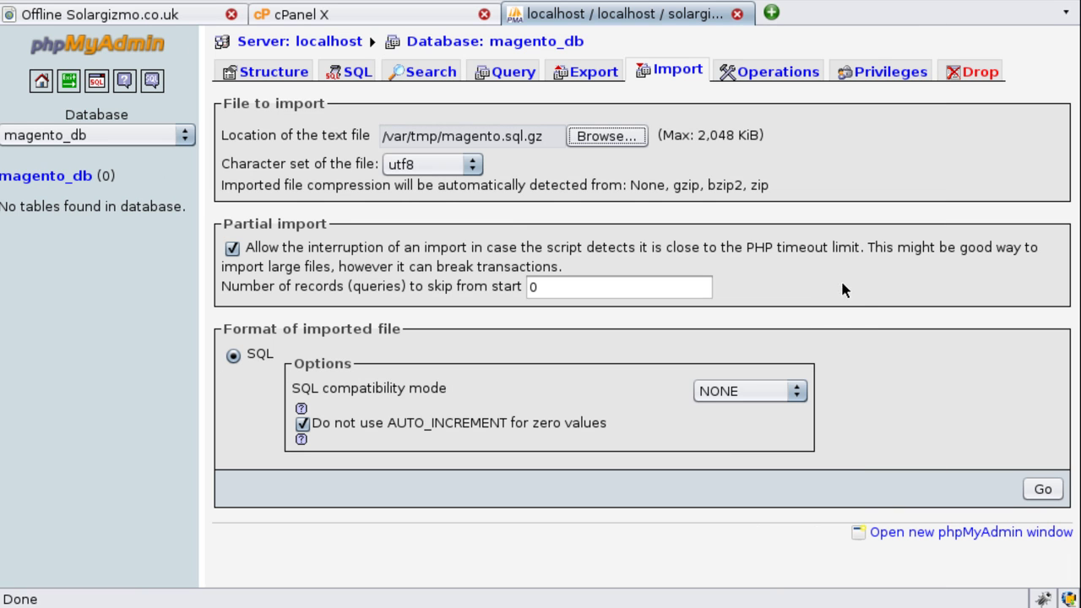
left_click(1040, 492)
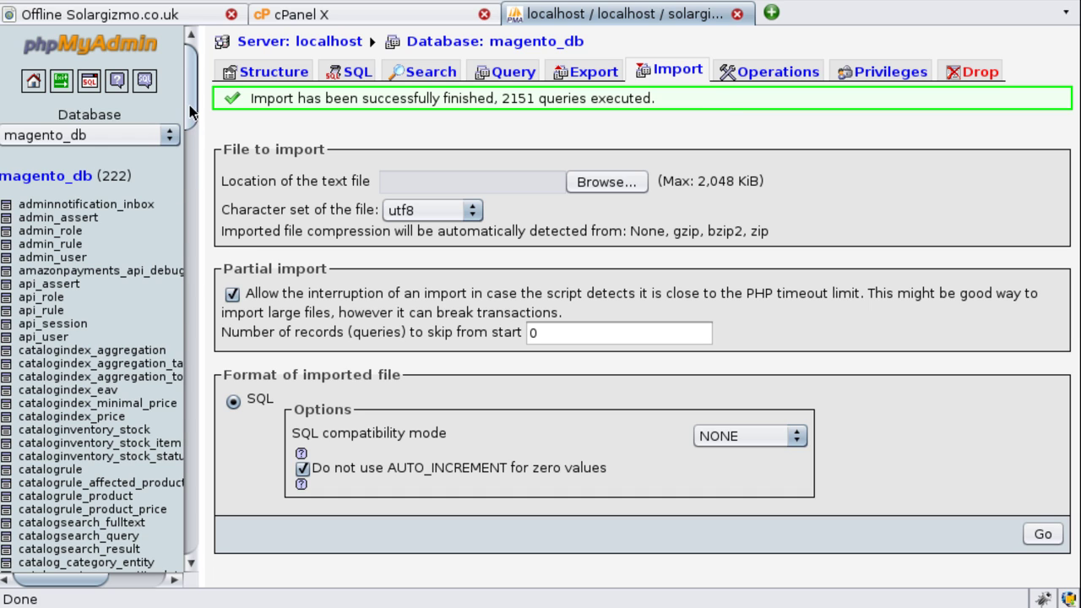
mouse_move(193, 116)
left_mouse_down()
mouse_move(195, 550)
mouse_move(181, 99)
left_mouse_up()
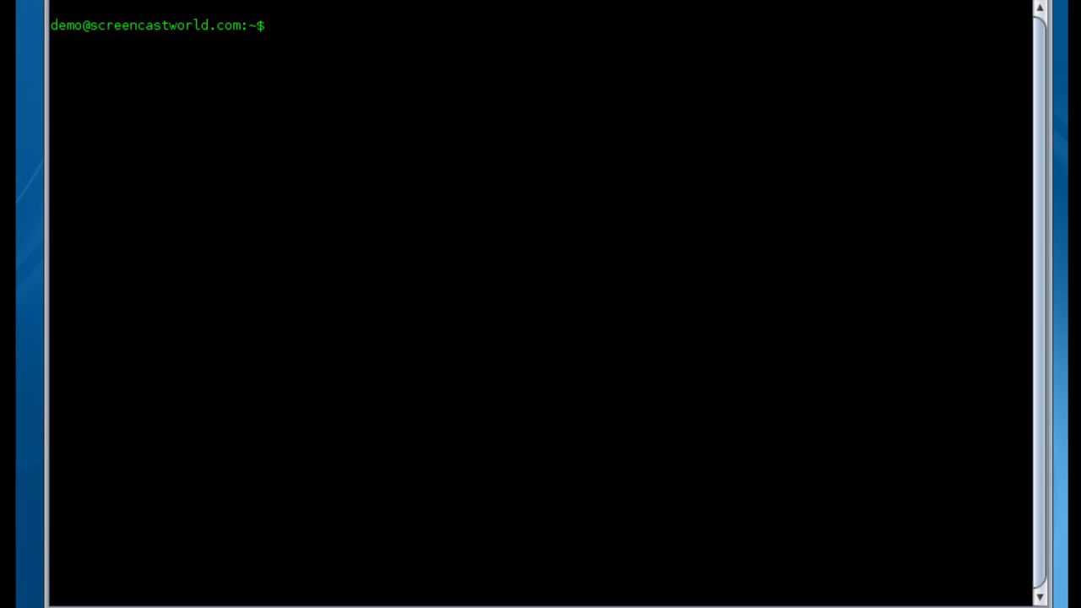
In the terminal, change to the /var/tmp directory and list its files
type("cd /var/tmp")
key("Return")
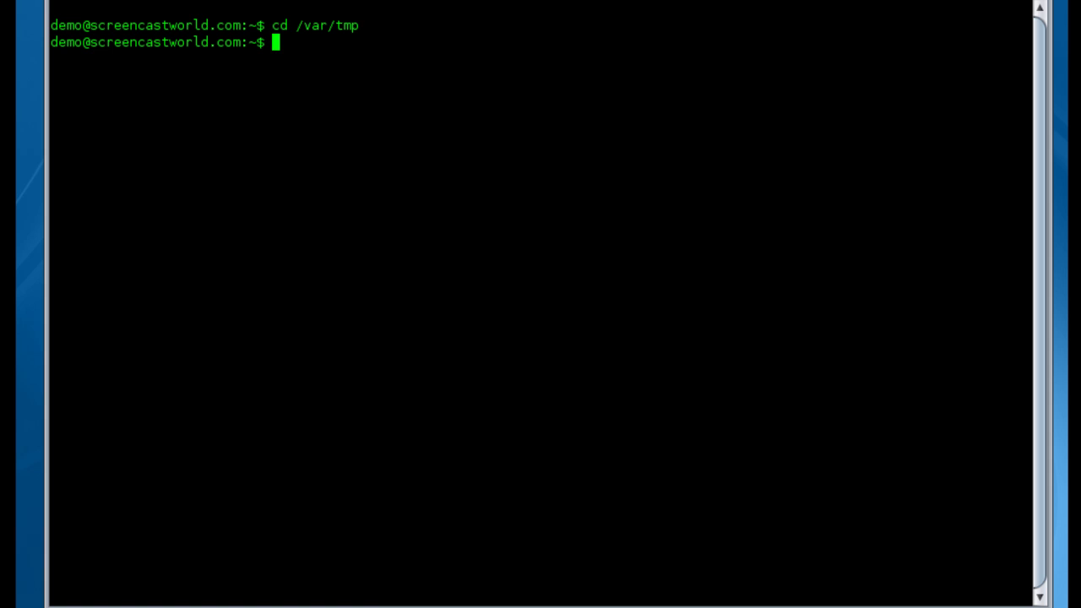
type("ls")
key("Return")
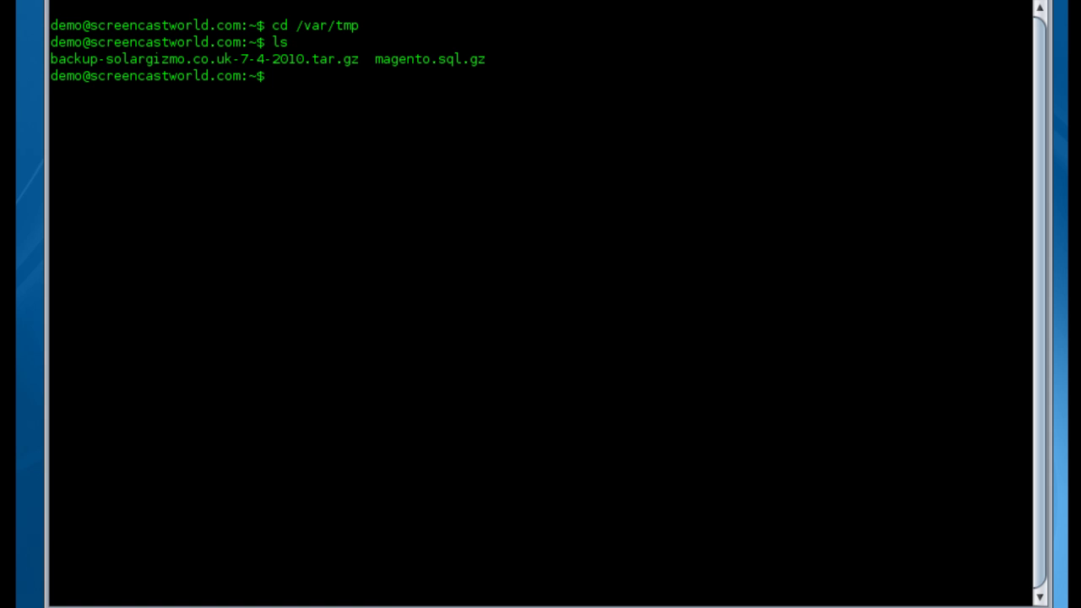
Extract backup-solargizmo.co.uk-7-4-2010.tar.gz with gzcat piped to tar xf -, and list the contents one per line
type("gzcat bac")
key("Tab")
type("| tar xf ")
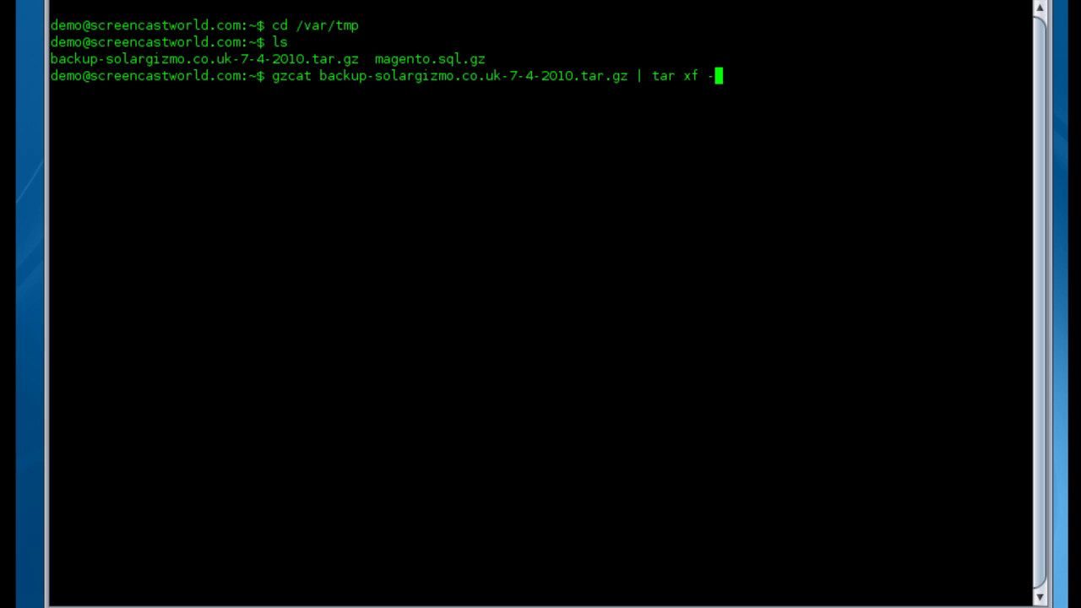
type("-")
key("Return")
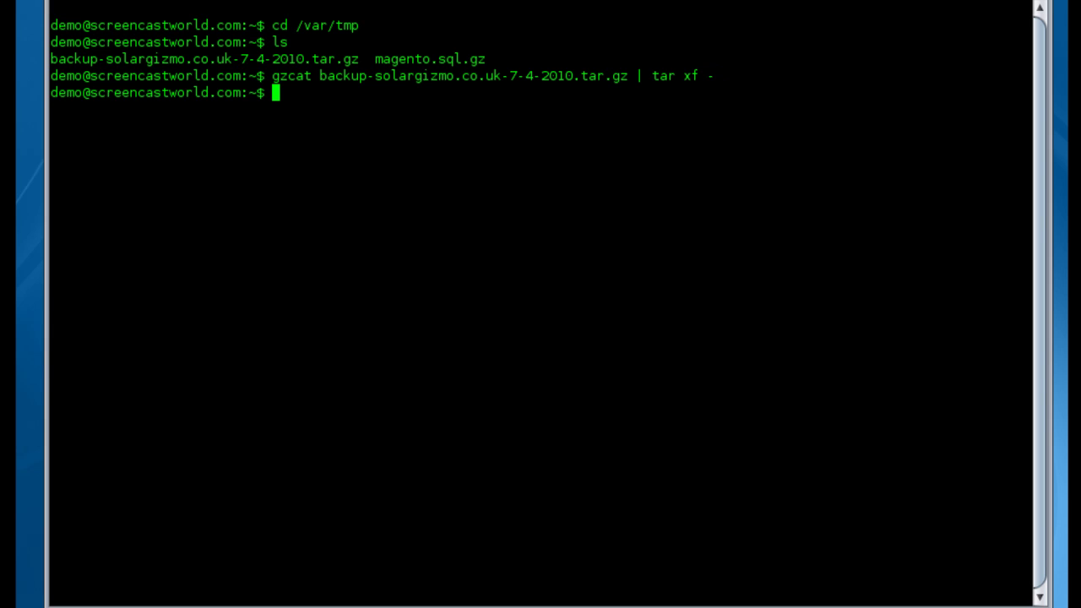
type("ls -1")
key("Return")
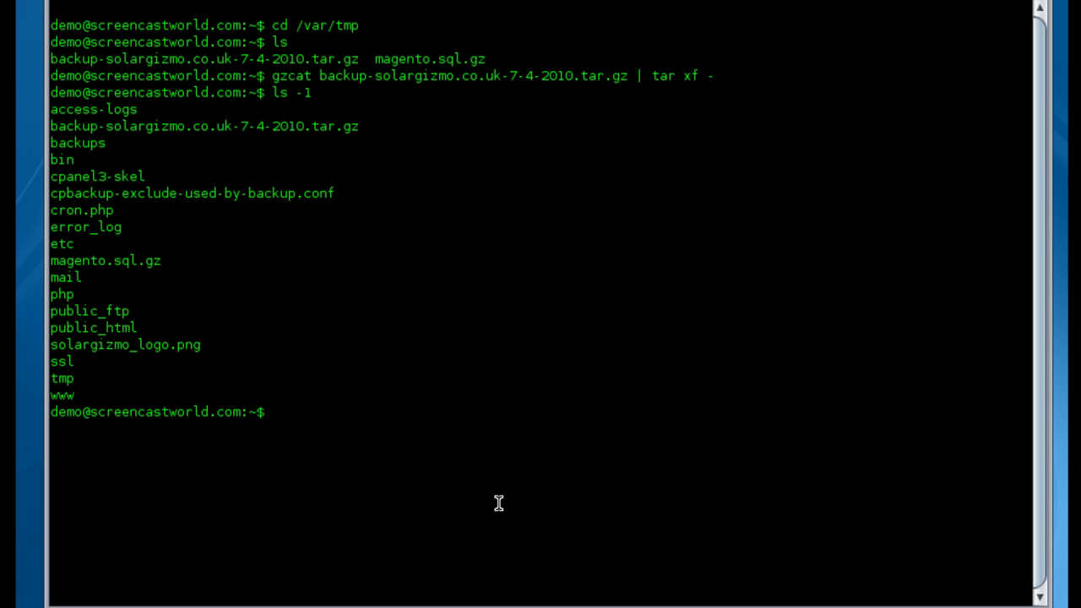
Copy everything matching public_html/* recursively to /WWW/solargizmo.co.uk/, preserving attributes with cp -rp
type("cp -rp pub")
key("Tab")
type("h")
key("Tab")
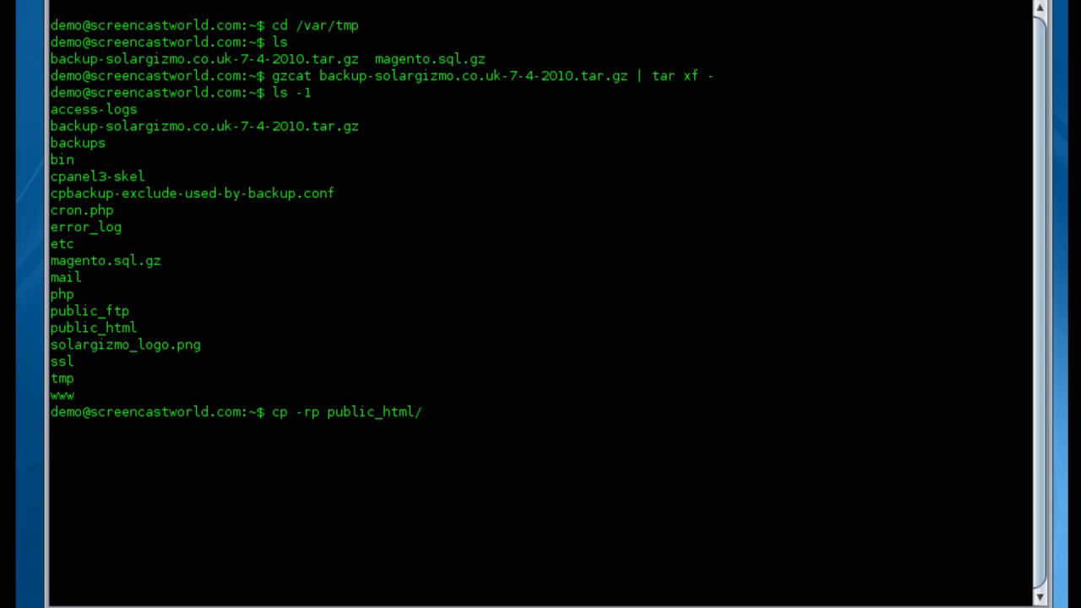
type("* /wWW/sol")
key("Tab")
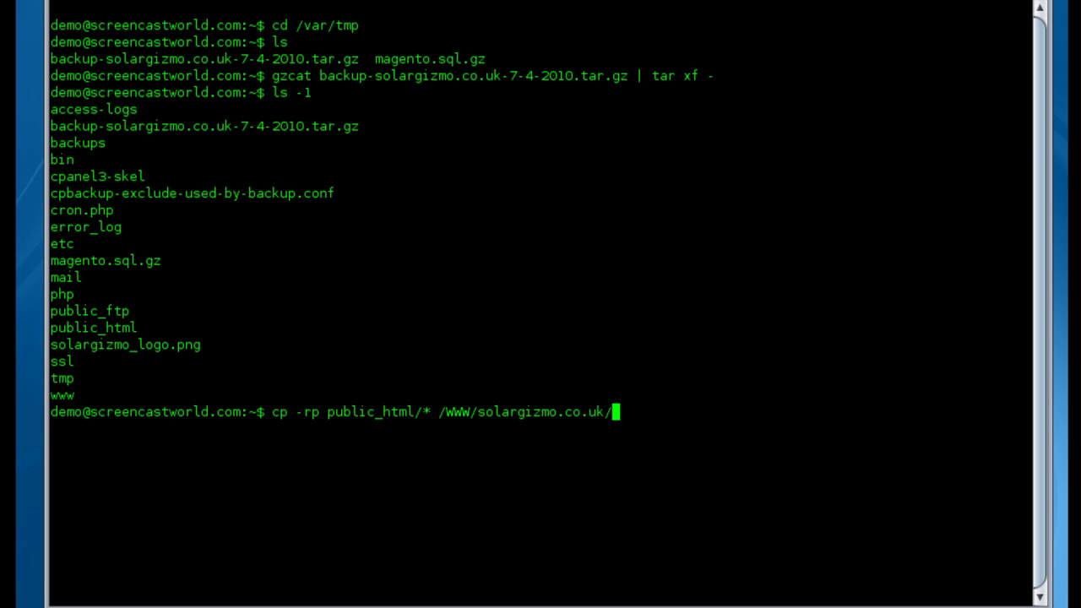
key("Return")
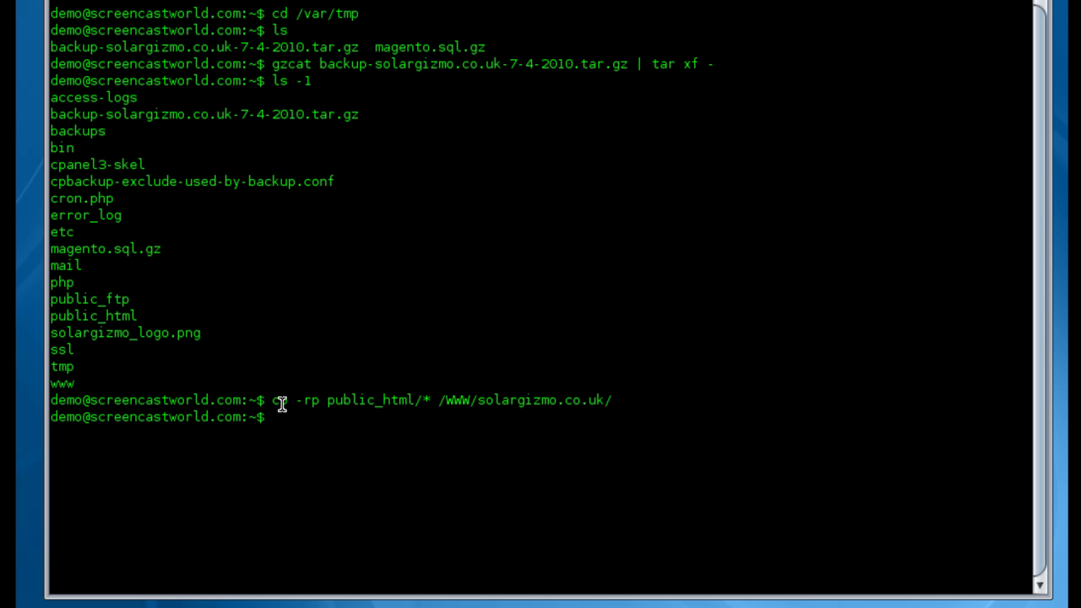
Copy public_html/.htaccess to /WWW/solargizmo.co.uk/ with cp -rp, reusing parts of the previous command
left_click_drag(272, 400, 420, 393)
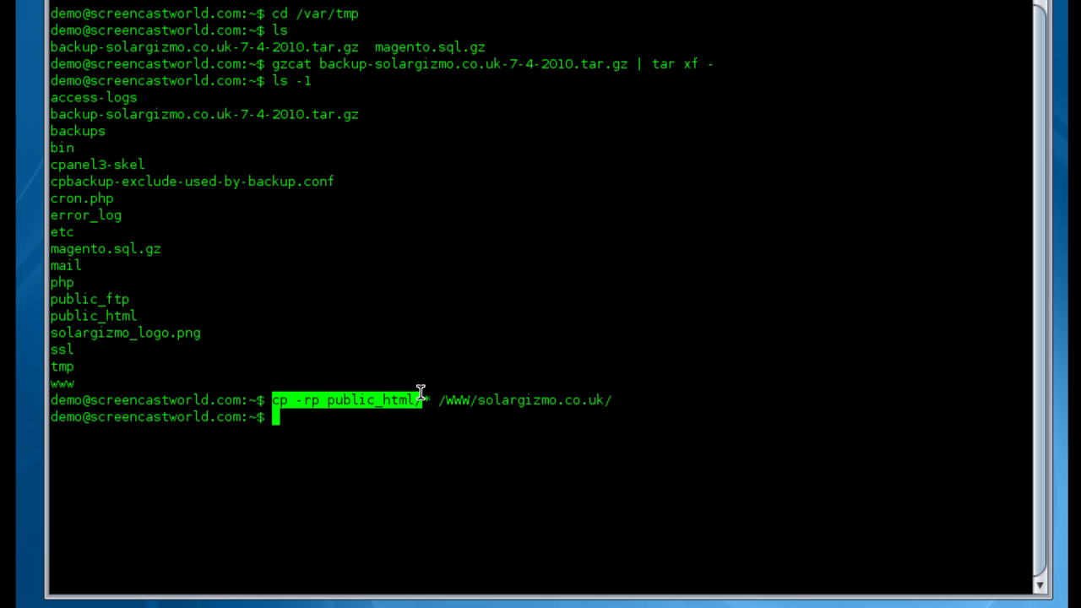
middle_click(464, 416)
type(".htaccess")
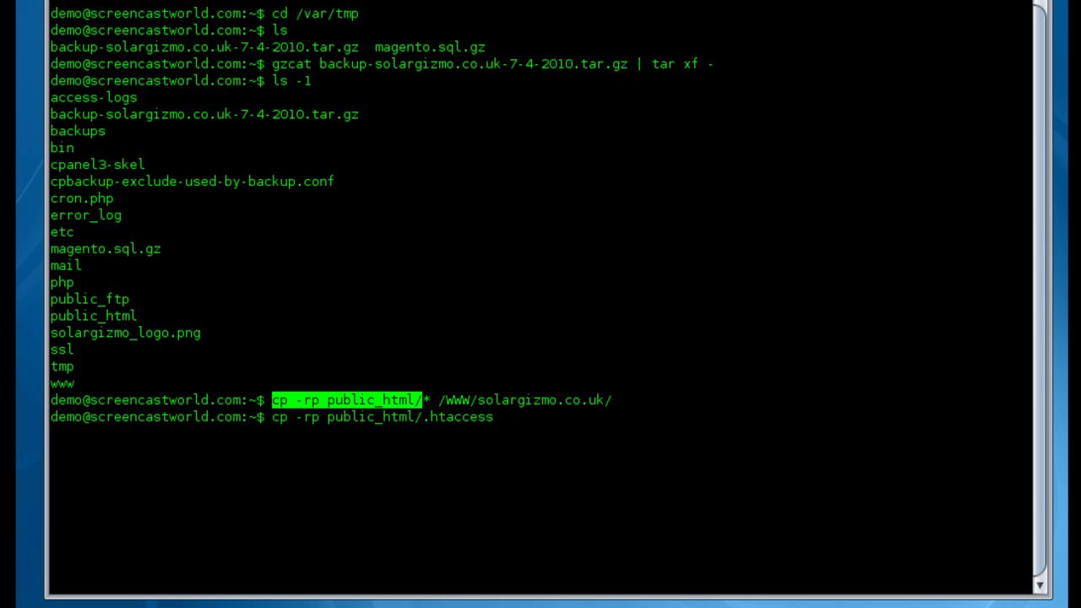
double_click(574, 399)
middle_click(574, 399)
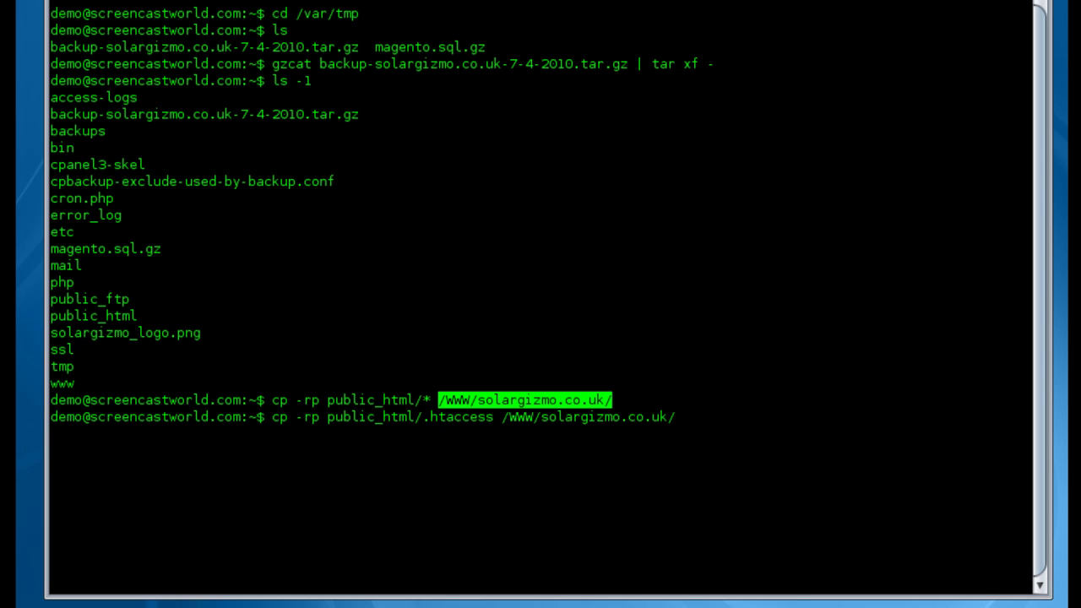
key("Return")
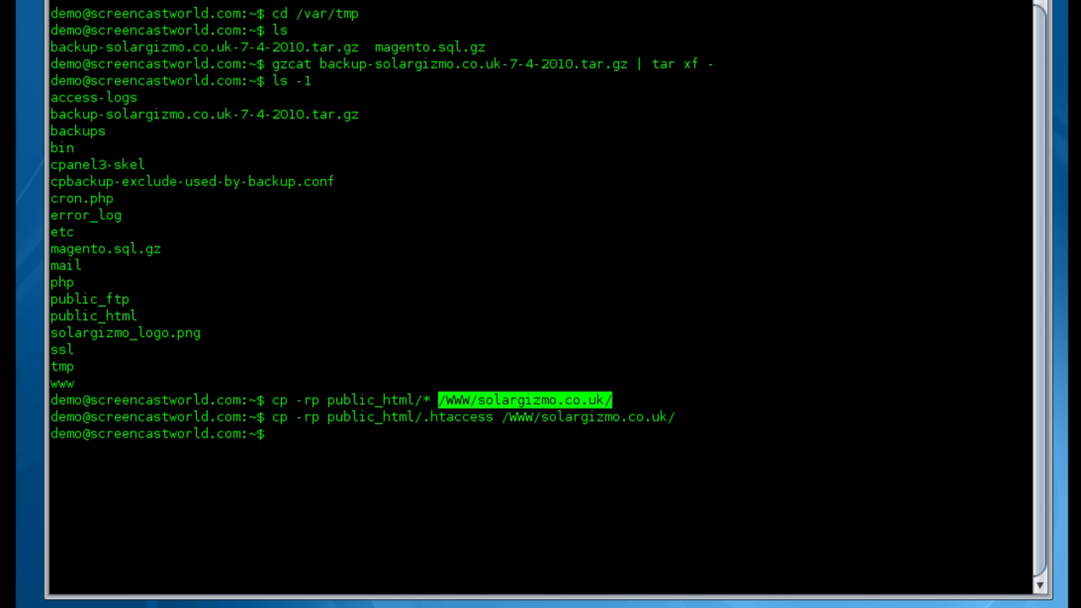
Recursively change ownership of /WWW/solargizmo.co.uk/ to webservd:webservd with chown -R
type("chown ")
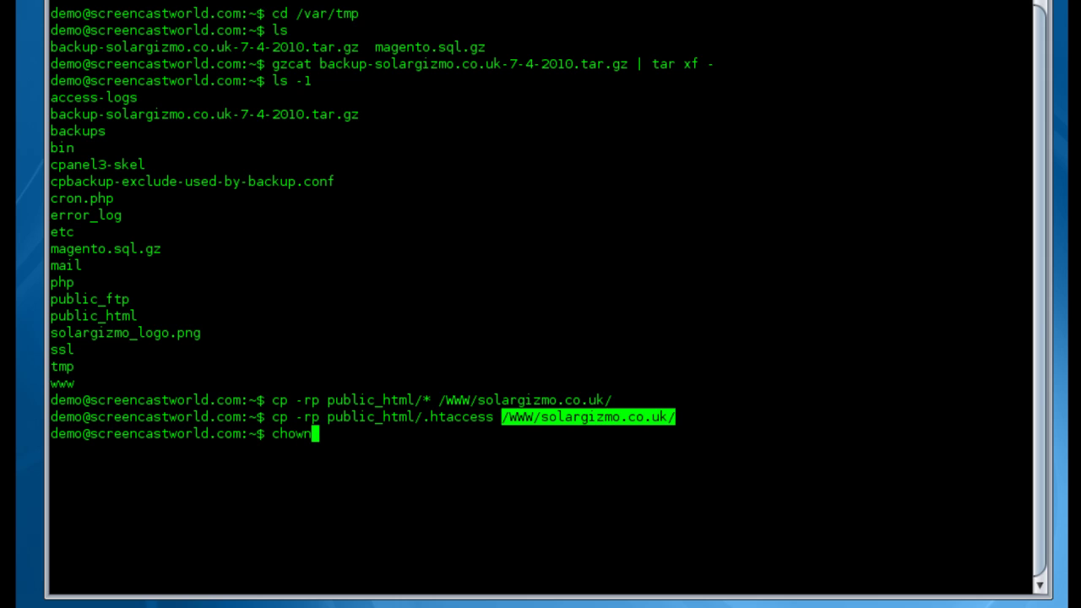
type("-R webser")
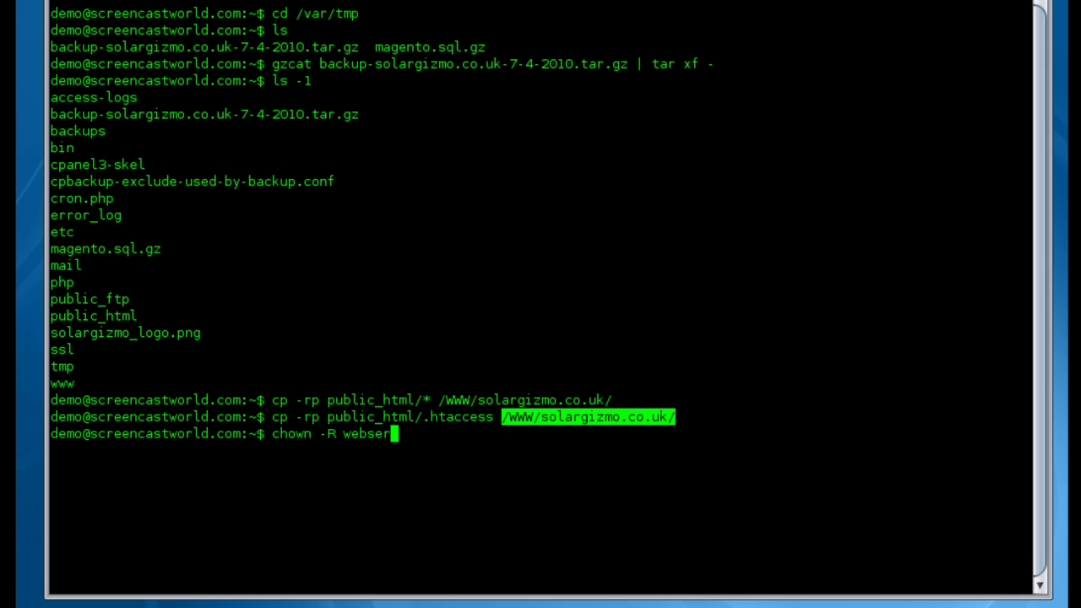
type("vd:webservd")
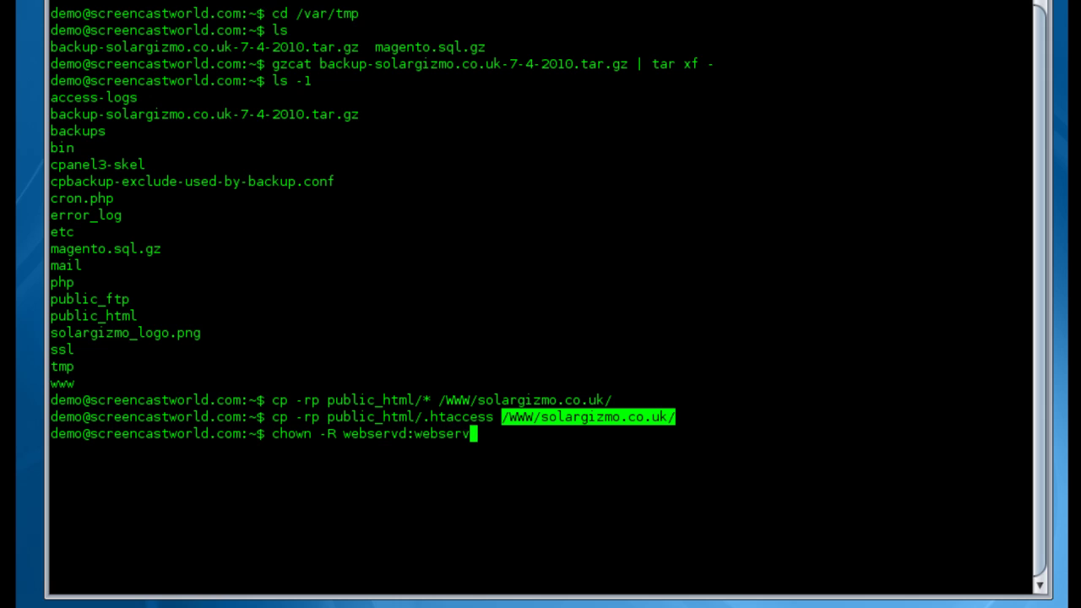
right_click(650, 422)
key("Return")
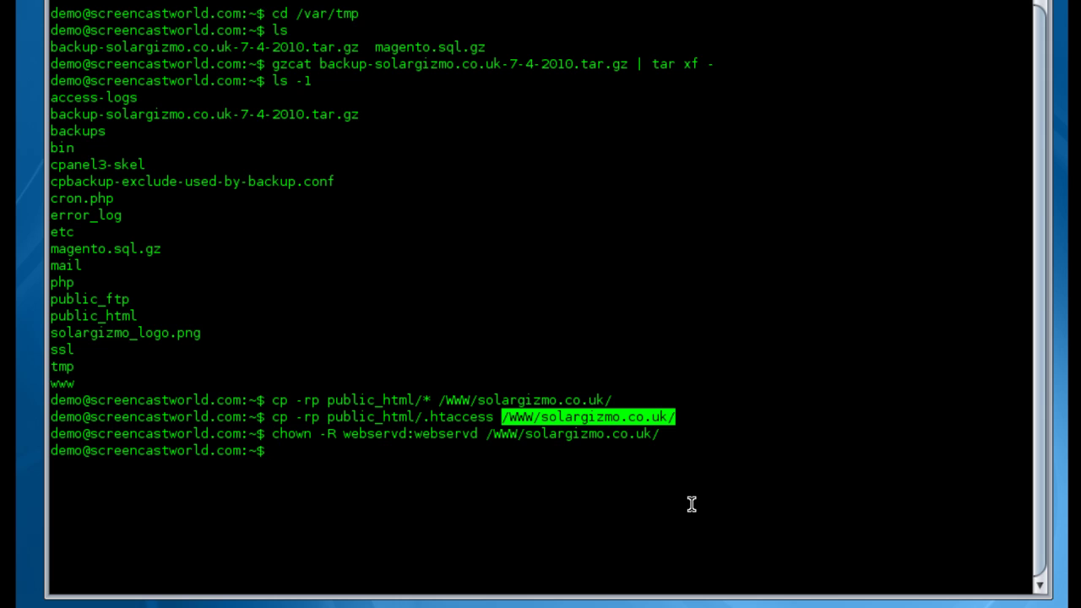
Change to the /WWW/solargizmo.co.uk/ directory and list its files
type("cd")
right_click(721, 509)
key("Return")
type("ls")
key("Return")
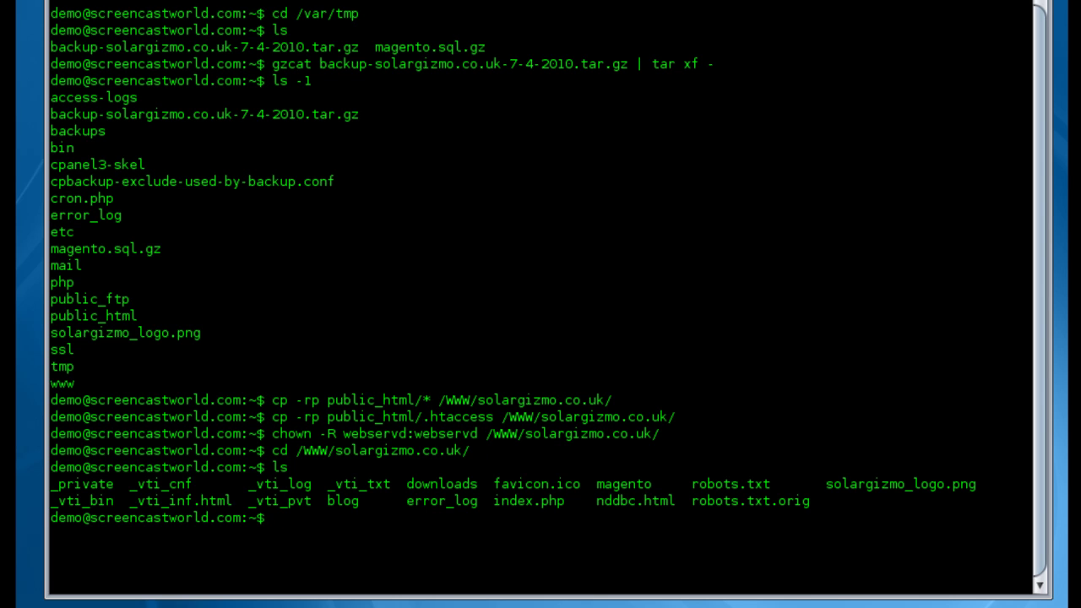
Go into the magento directory and its var subdirectory, listing the contents of each
type("cd magento/")
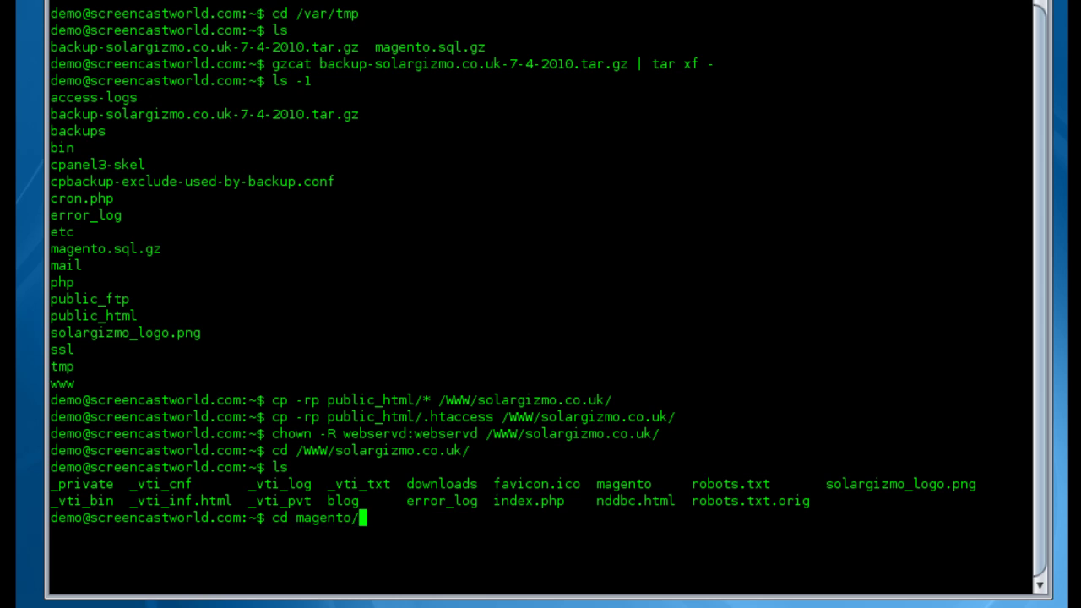
key("Return")
type("ls")
key("Return")
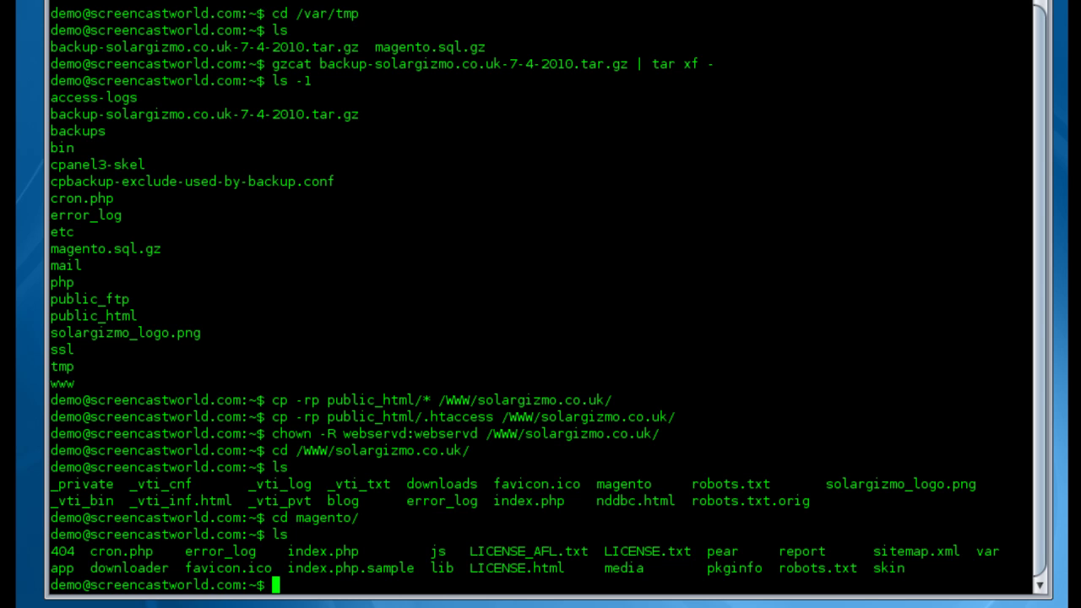
type("cd var")
key("Return")
type("ls")
key("Return")
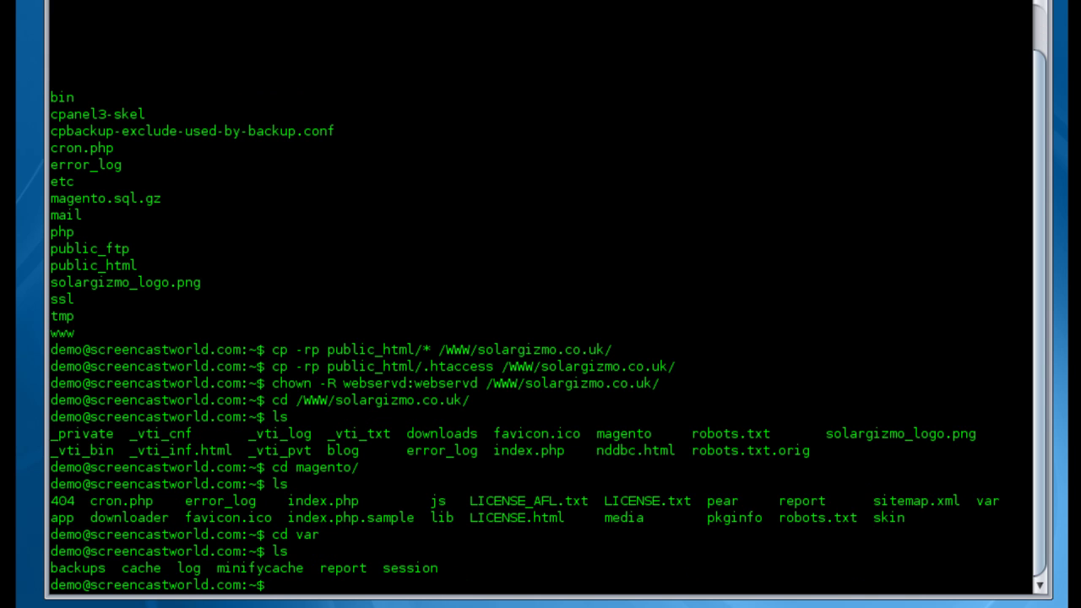
Force-delete everything inside the cache and minifycache directories with rm -rf
type("rm -rf ca")
key("Tab")
type("*")
key("Return")
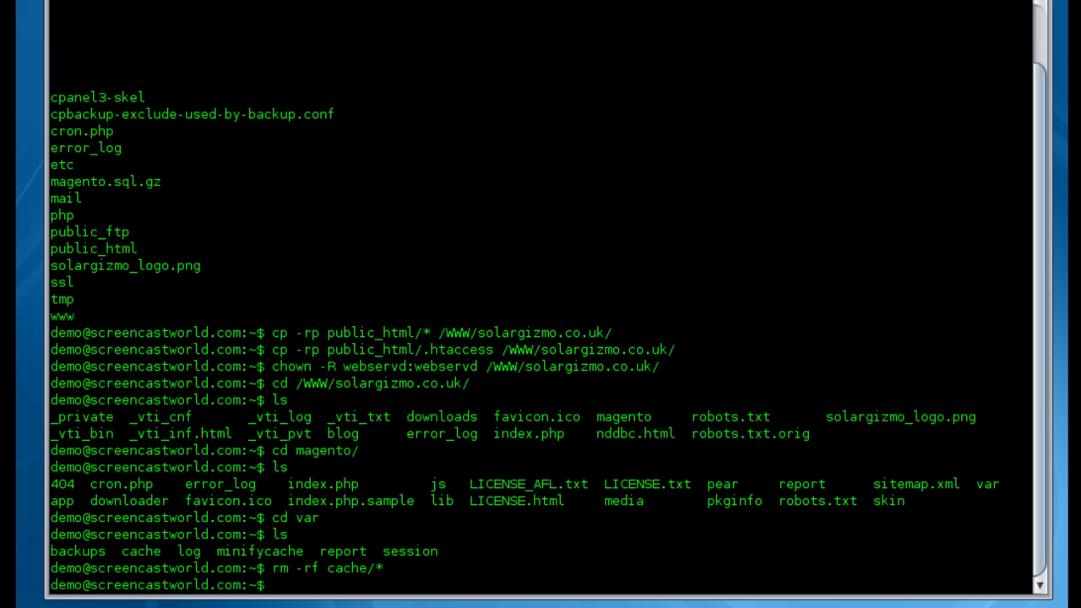
type("rm -rf min")
key("Tab")
type("*")
key("Return")
Force-delete everything inside the report and session directories with rm -rf, and clear the terminal screen
type("rm -rf r")
key("Tab")
type("*")
key("Return")
type("rm -rf s")
key("Tab")
type("*")
key("Return")
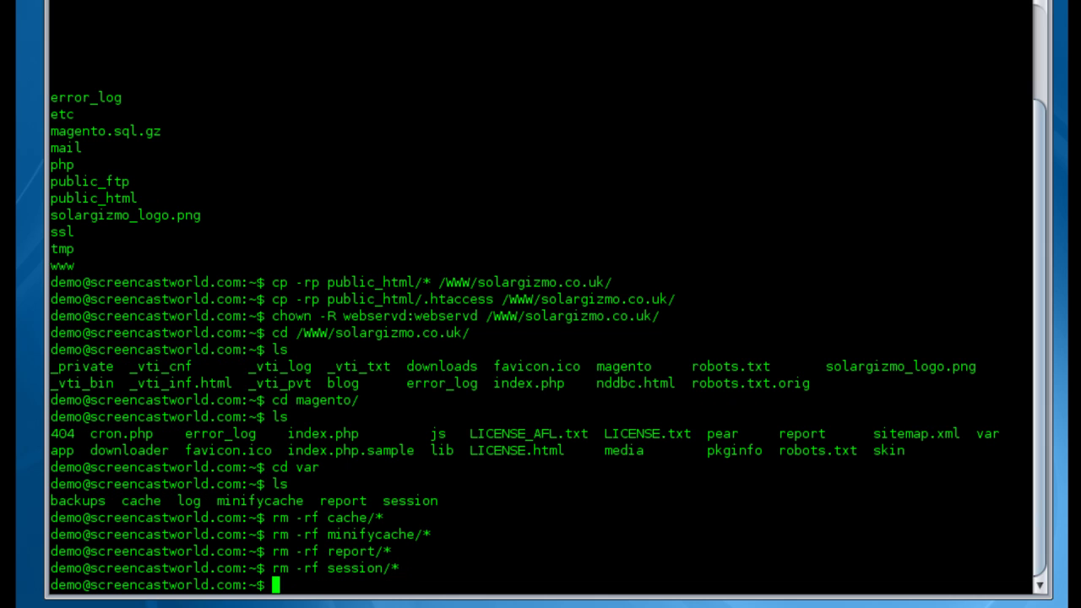
key("ctrl+l")
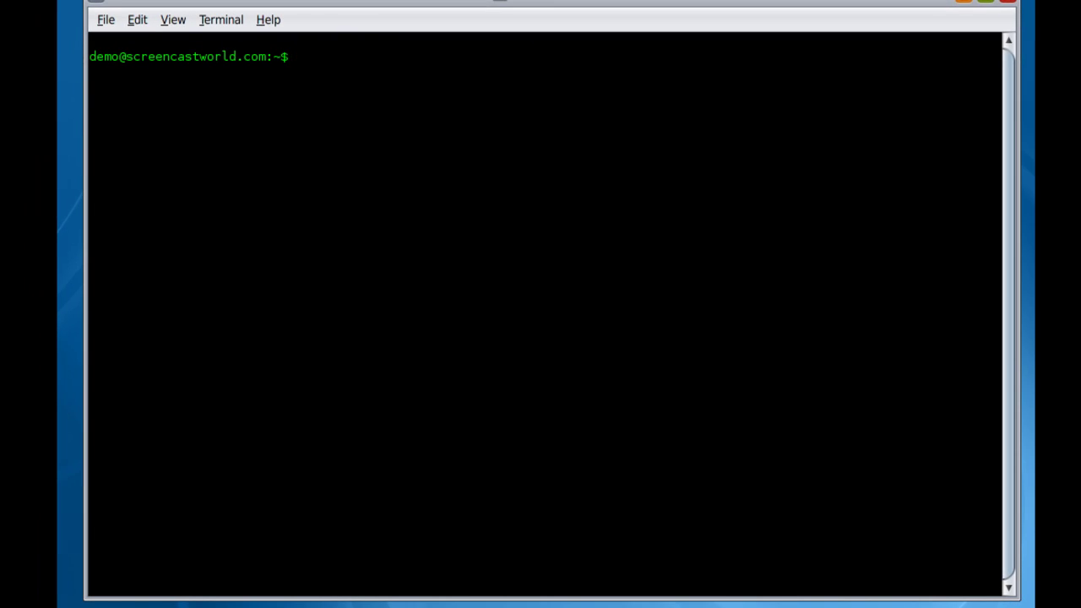
key("alt+Tab")
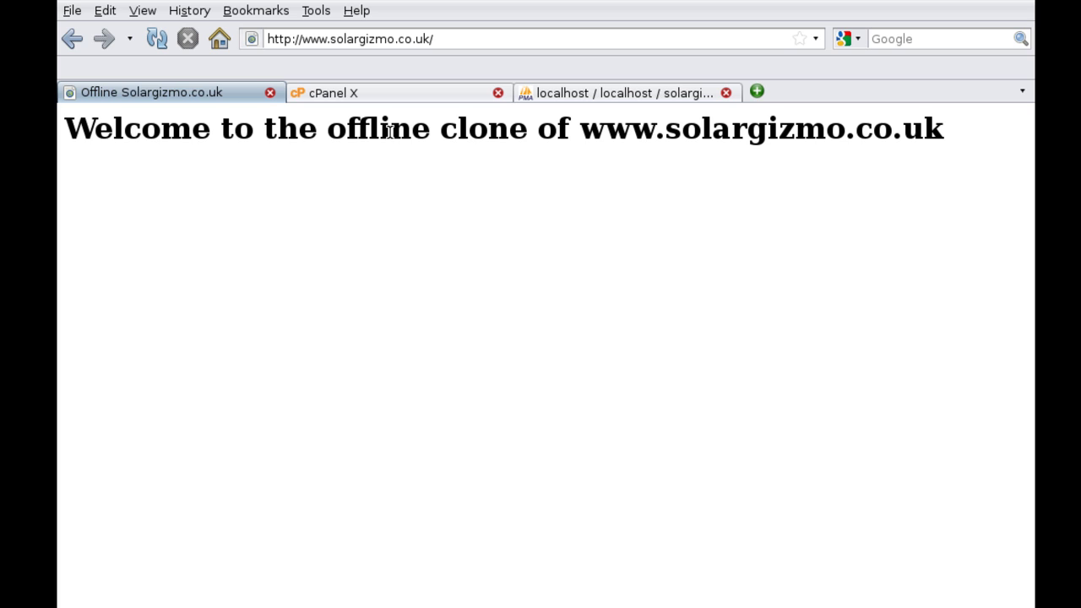
left_click(155, 40)
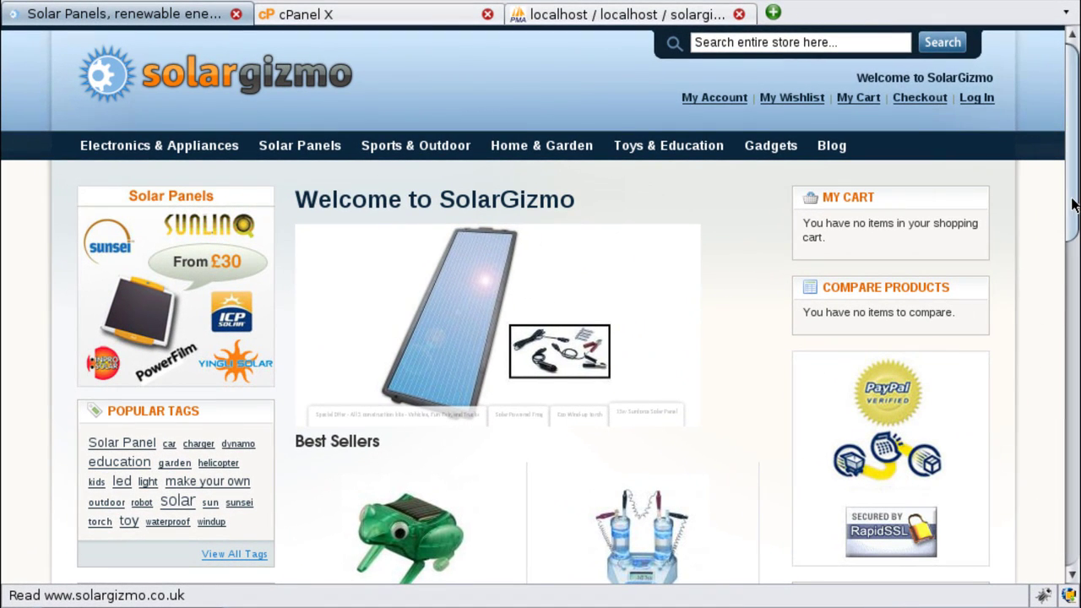
mouse_move(1073, 204)
left_mouse_down()
mouse_move(1072, 540)
mouse_move(1069, 200)
left_mouse_up()
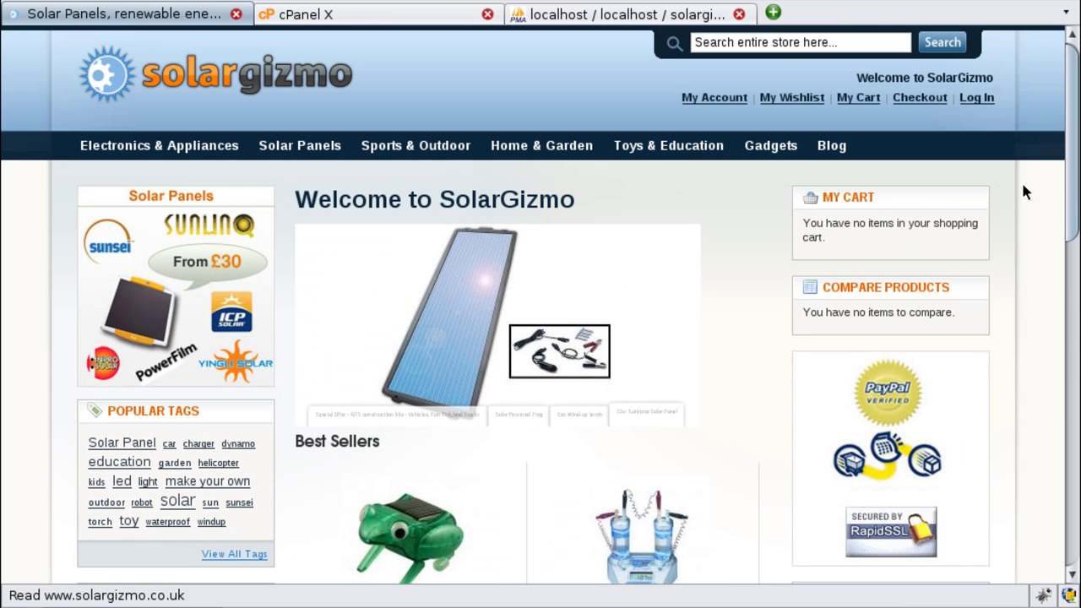
Browse the Electronics & Appliances and Flexible Solar Panels categories, and open the Flexi 5W Solar Panel product
left_click(228, 150)
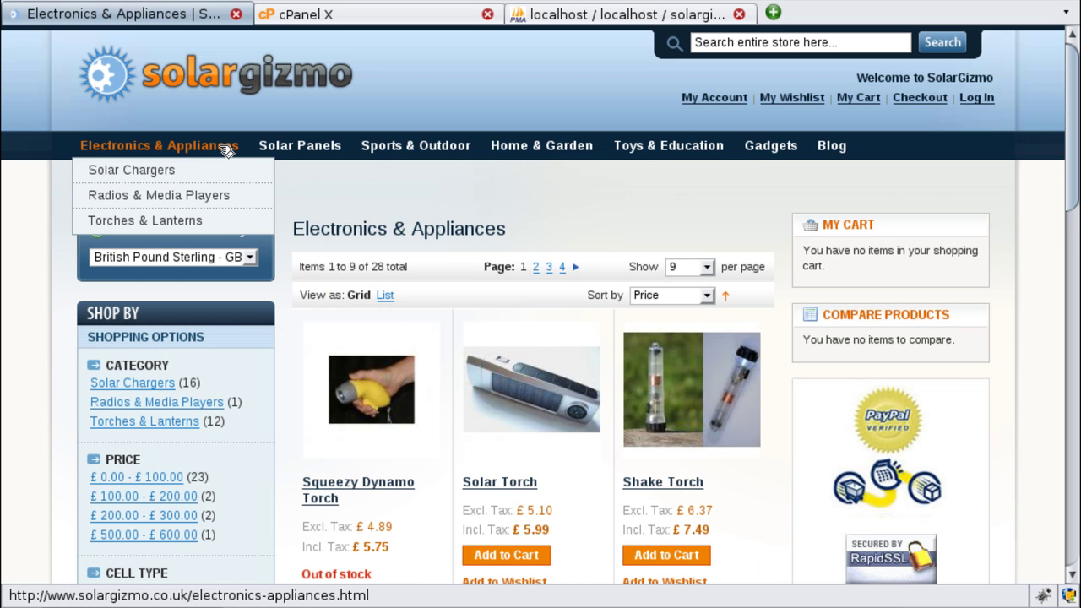
left_click(318, 198)
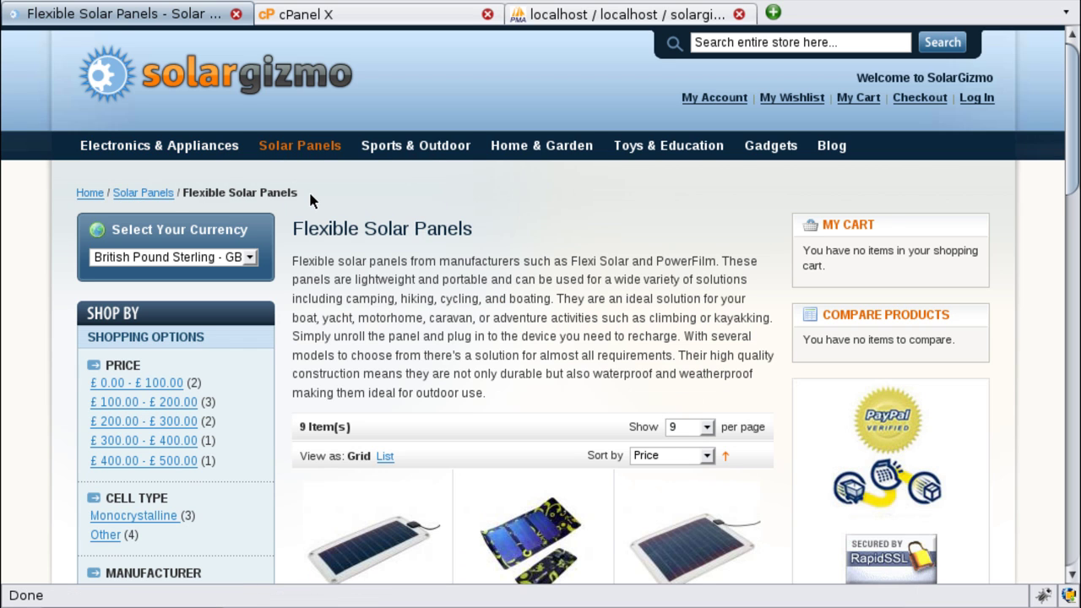
scroll(435, 369, "down", 7)
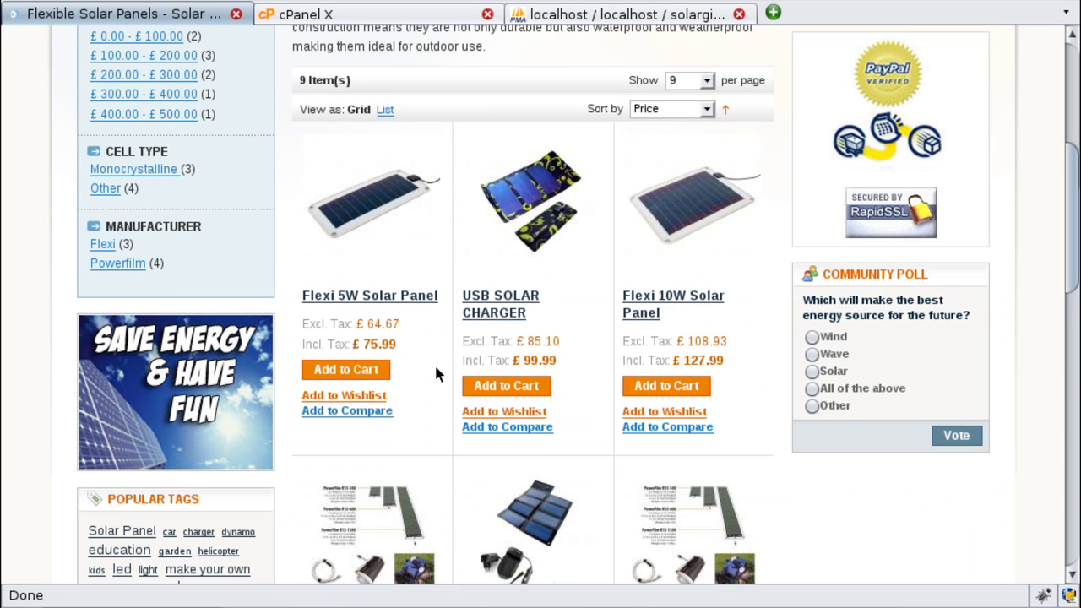
scroll(434, 373, "down", 14)
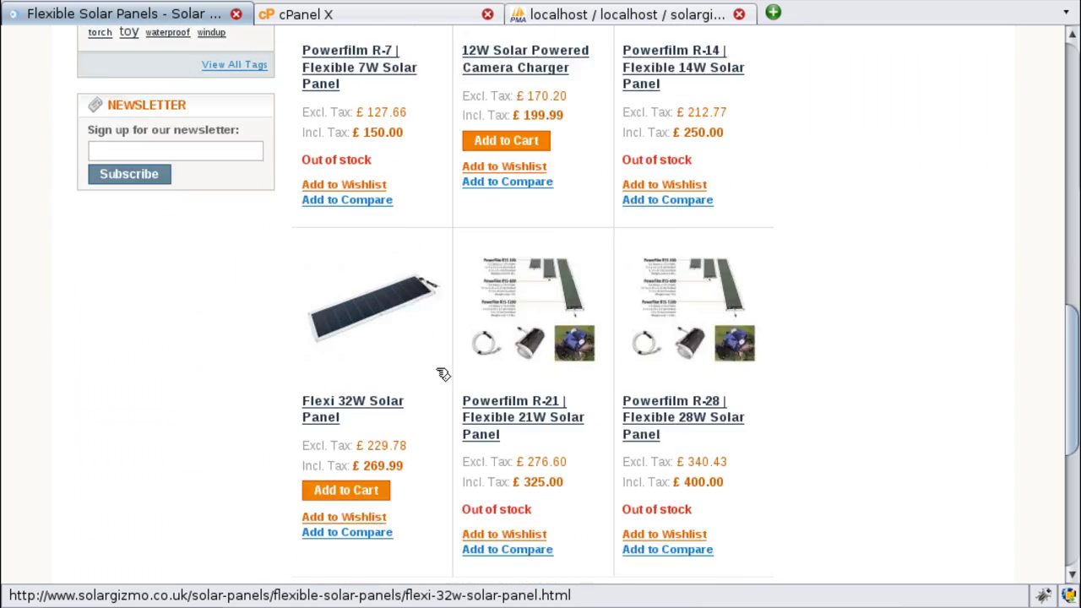
scroll(436, 374, "up", 7)
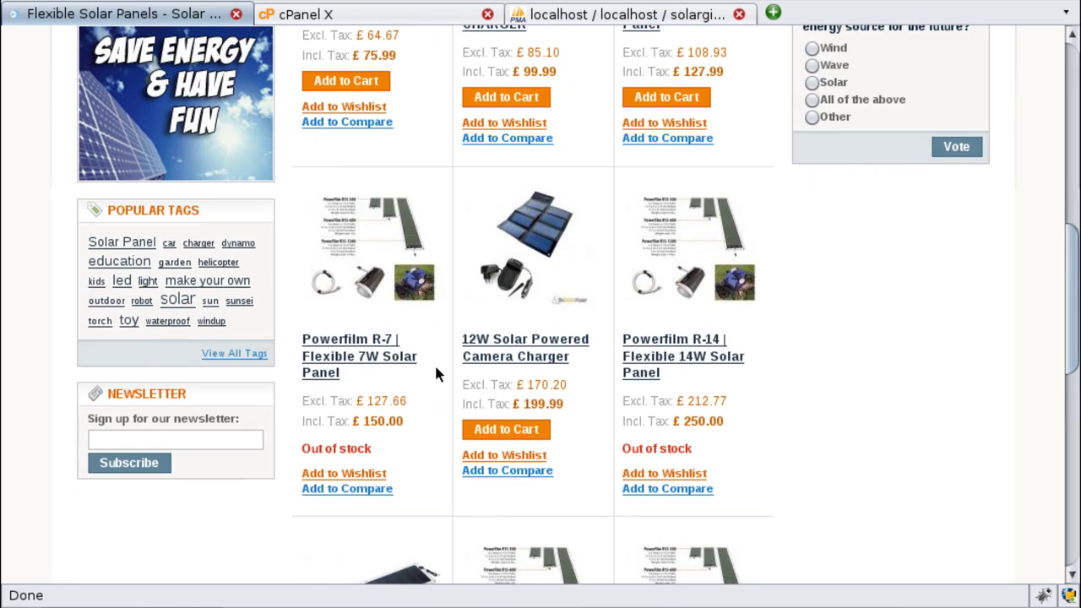
scroll(436, 374, "up", 3)
scroll(435, 369, "up", 1)
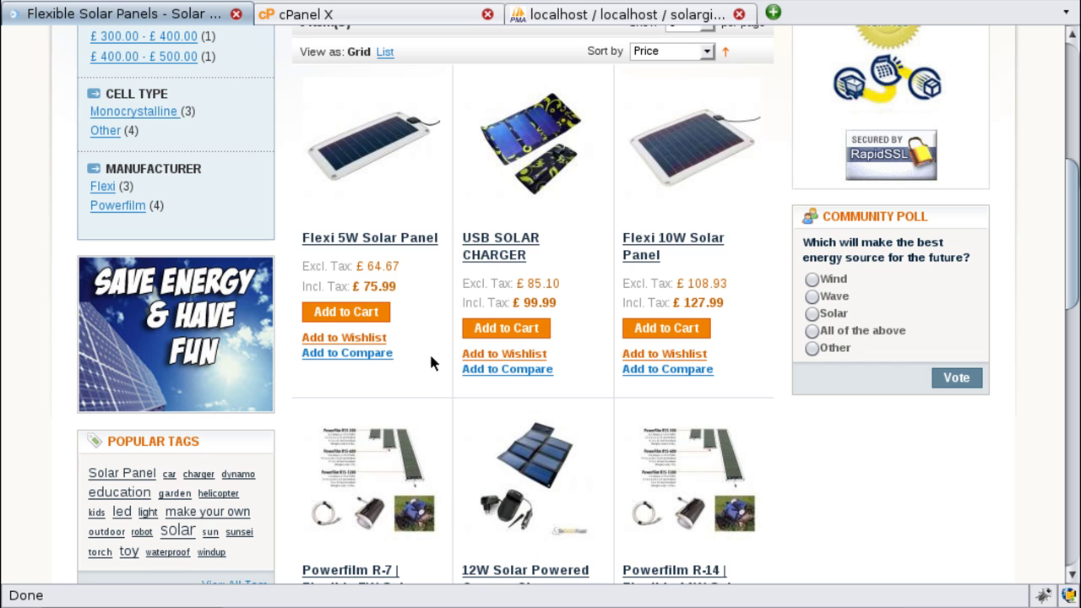
left_click(409, 242)
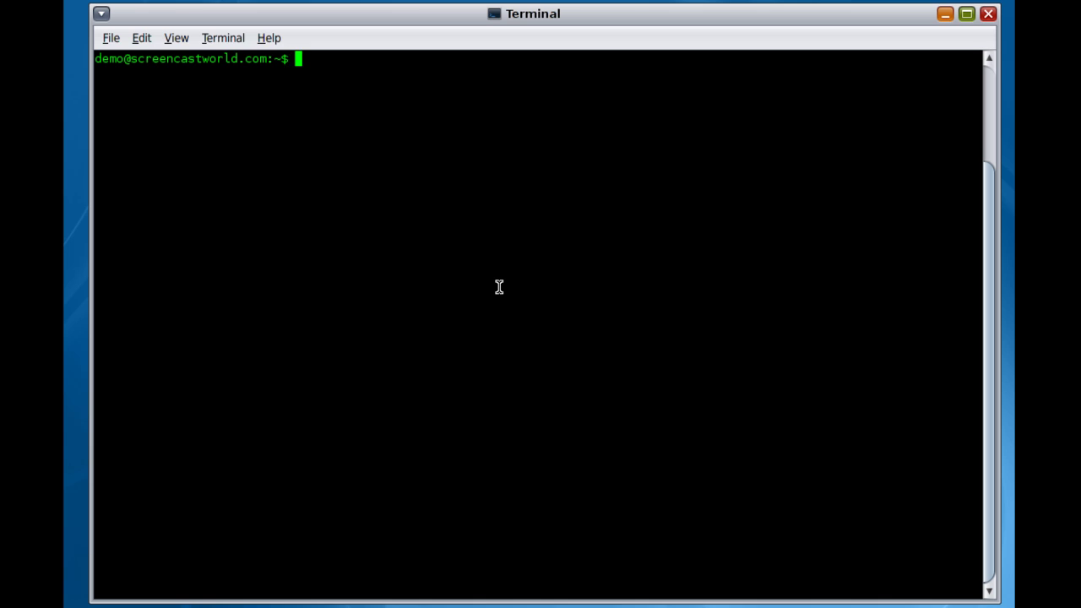
In the terminal, open index.php in vi and go to the last line of the file
type("vi index.php")
key("Return")
key("shift+g")
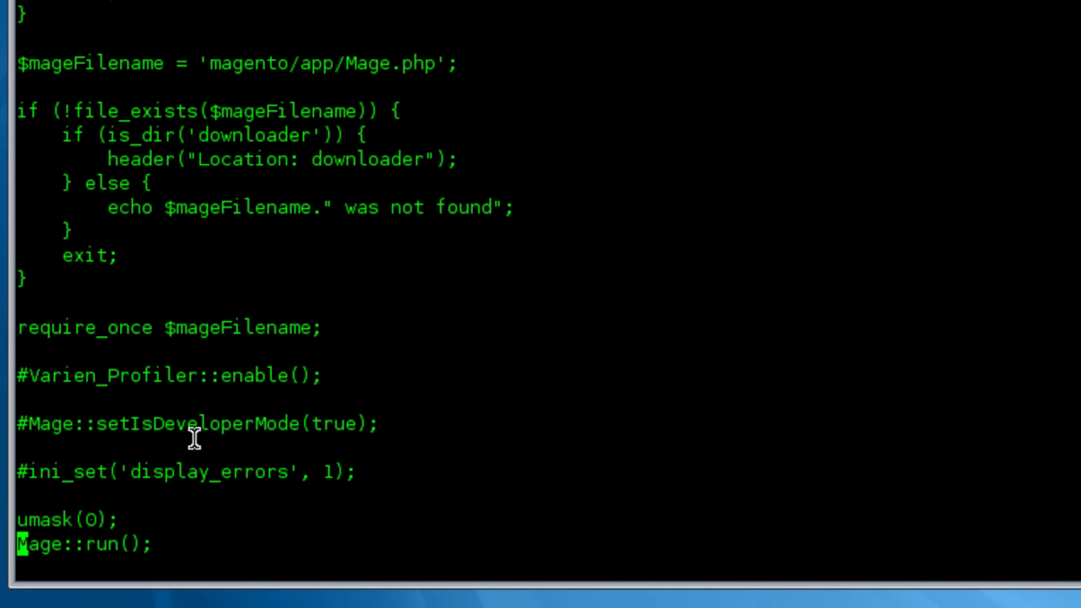